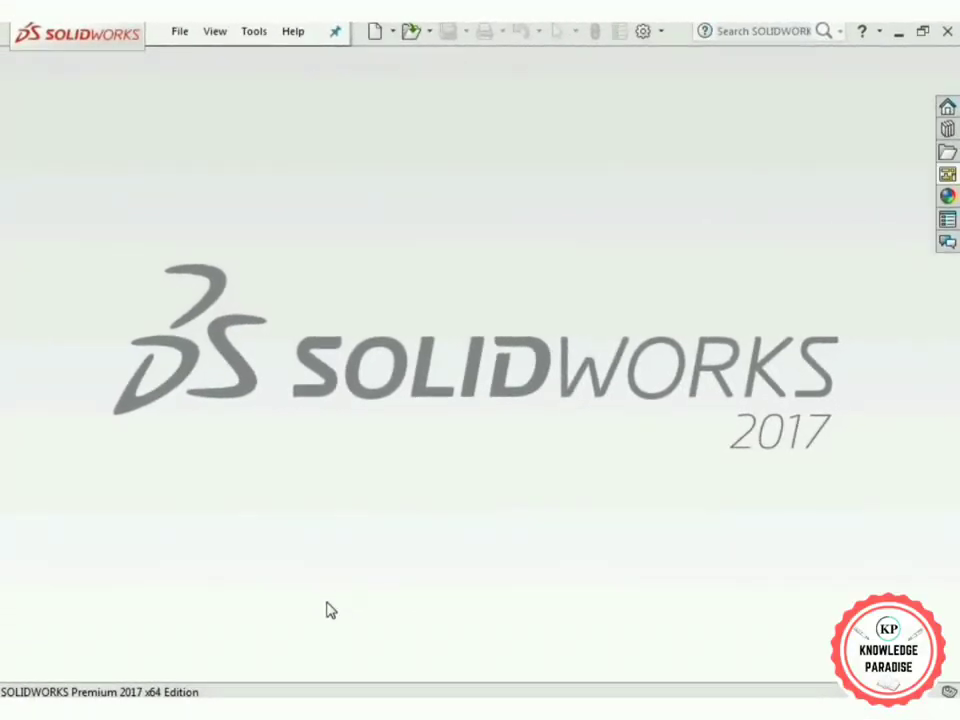
Create a new Drawing document so its sheet format and size choices appear.
click(179, 33)
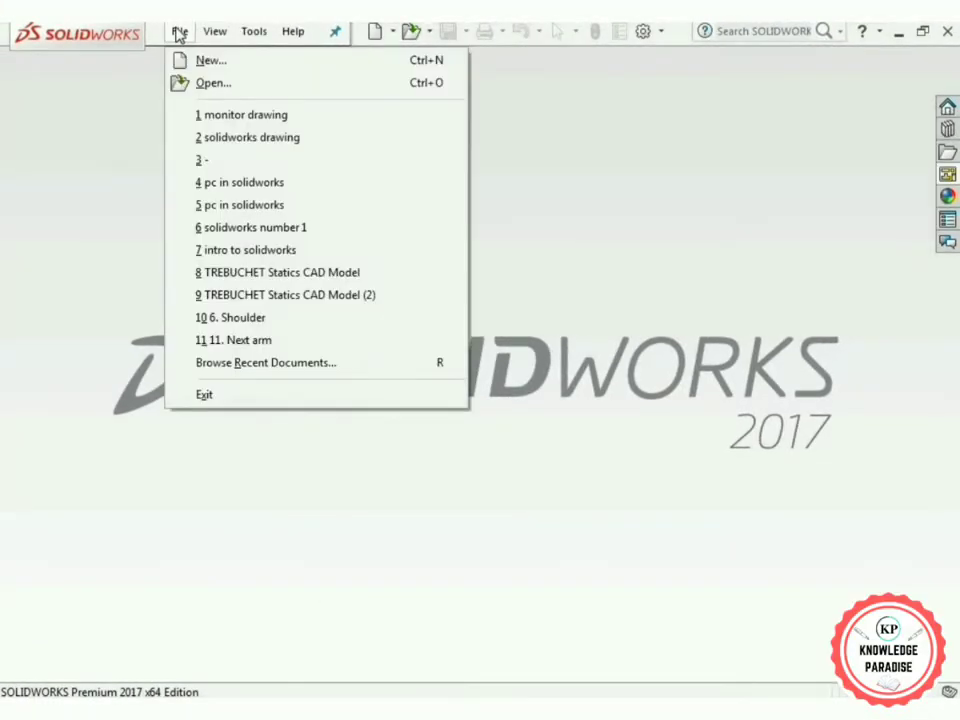
click(204, 61)
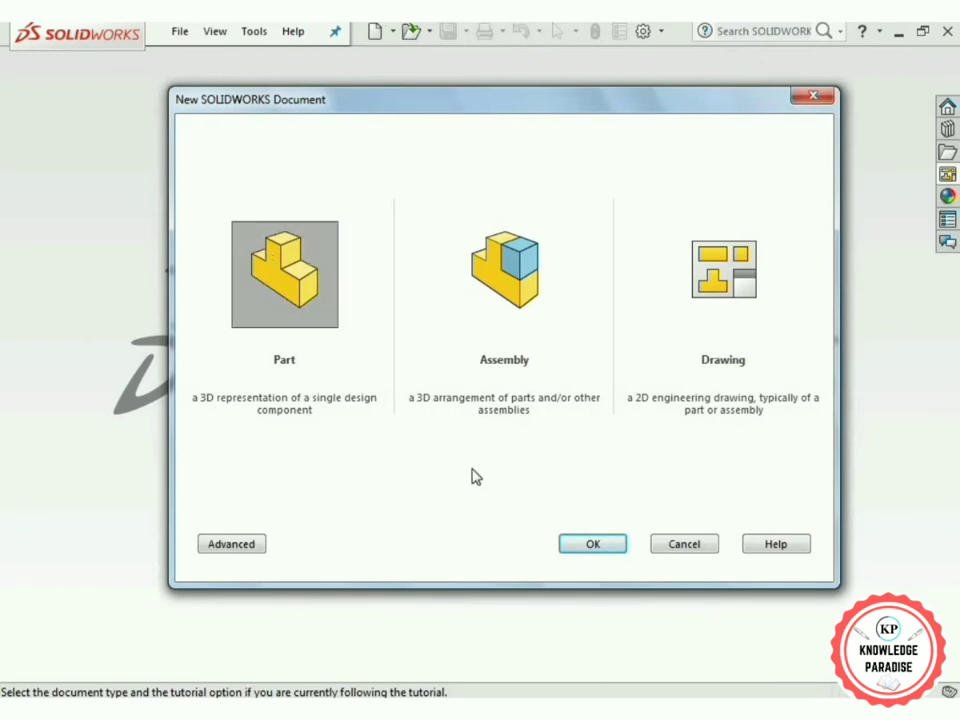
click(710, 290)
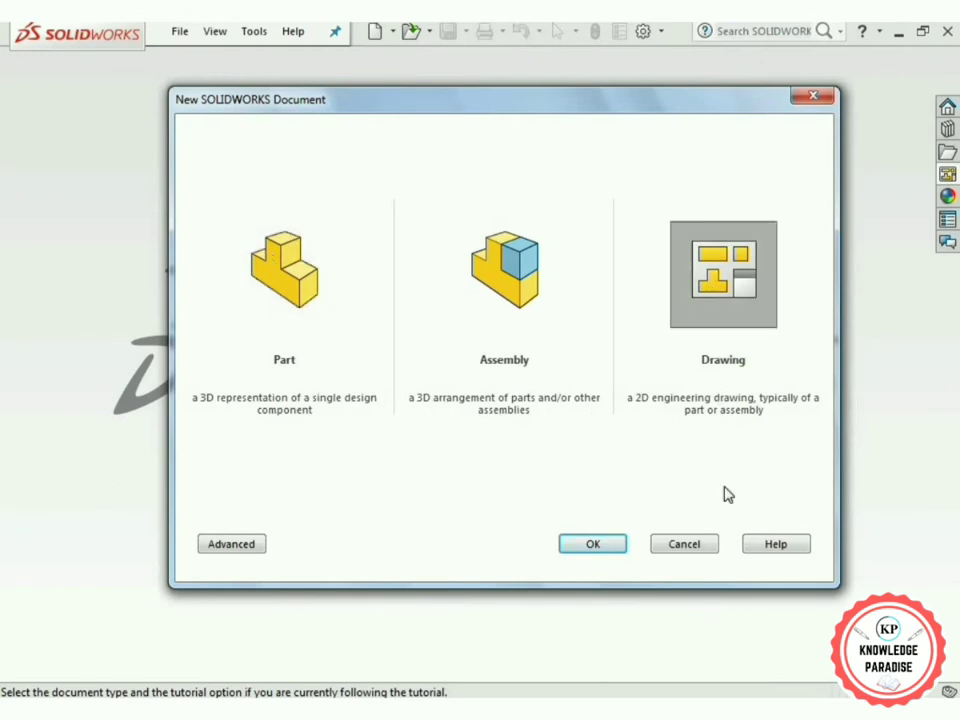
click(601, 548)
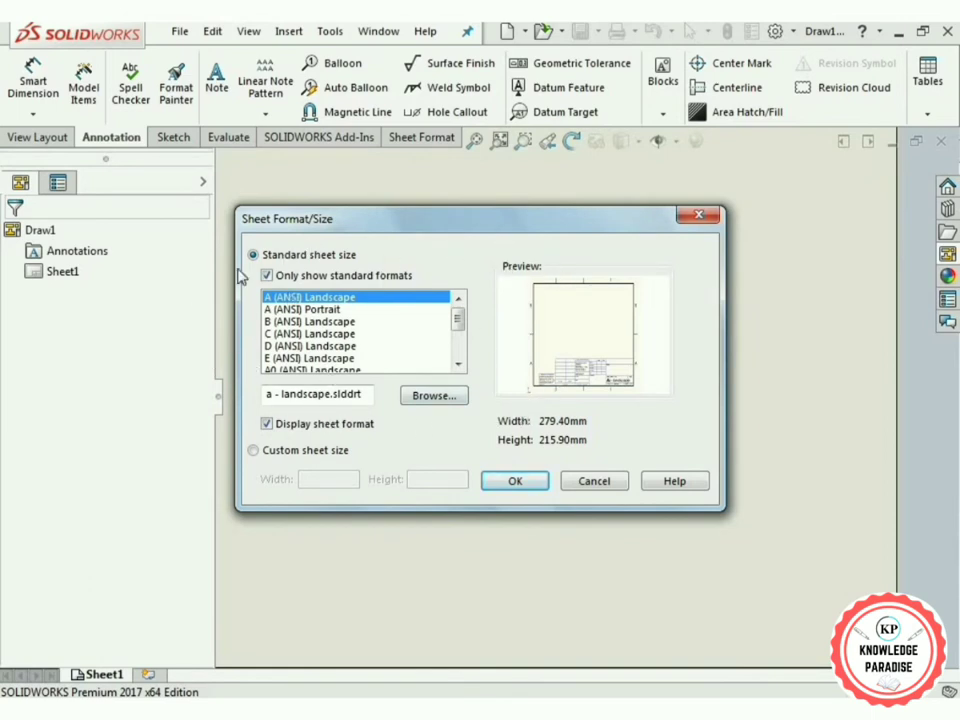
Accept the A (ANSI) Landscape sheet and skip inserting a model view.
mouse_move(455, 320)
mouse_down()
mouse_move(460, 358)
mouse_move(458, 320)
mouse_up()
click(503, 482)
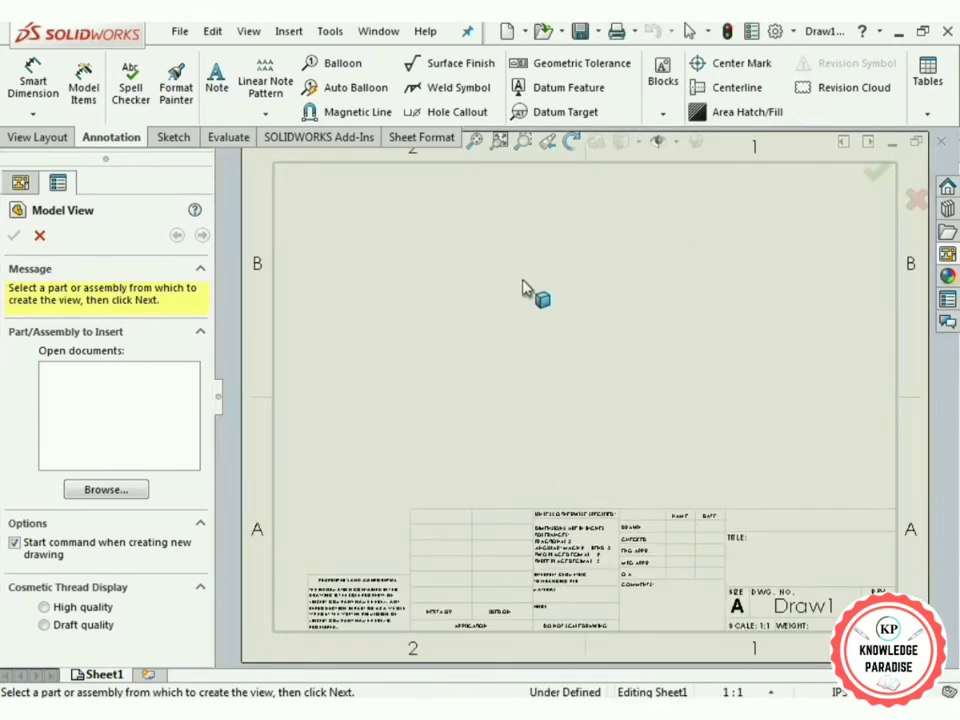
click(39, 235)
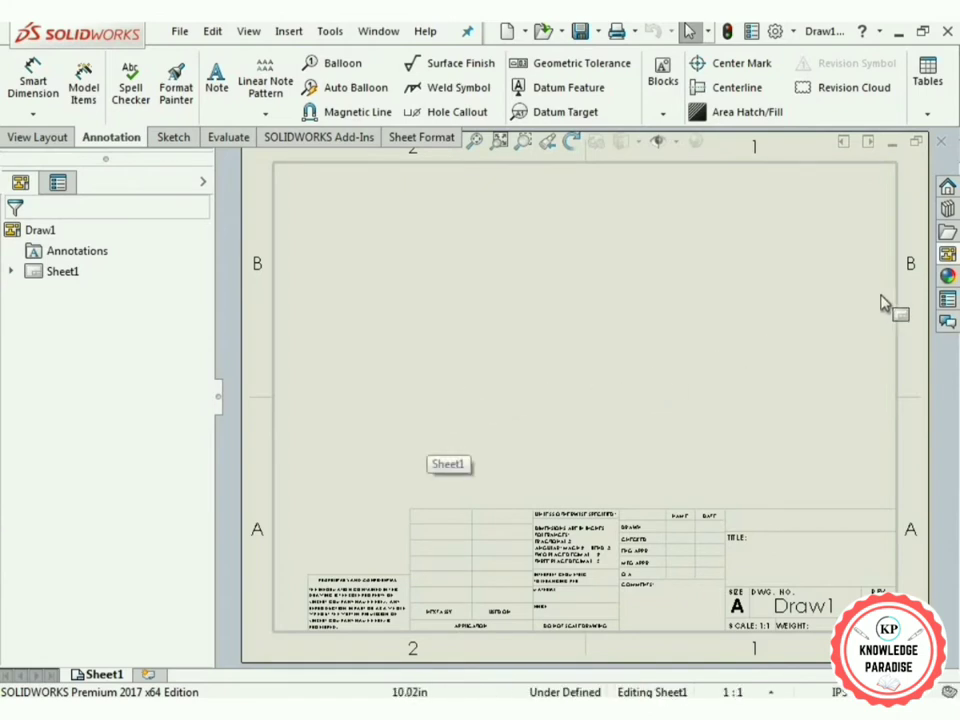
Load the PC model into the View Palette to list its standard views.
click(947, 255)
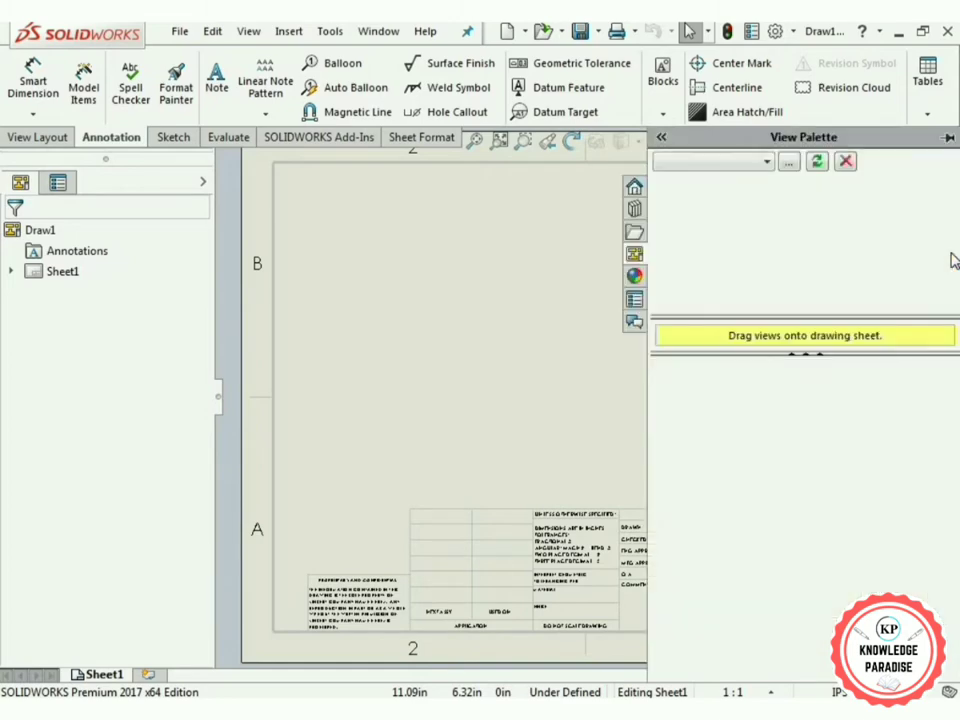
click(790, 166)
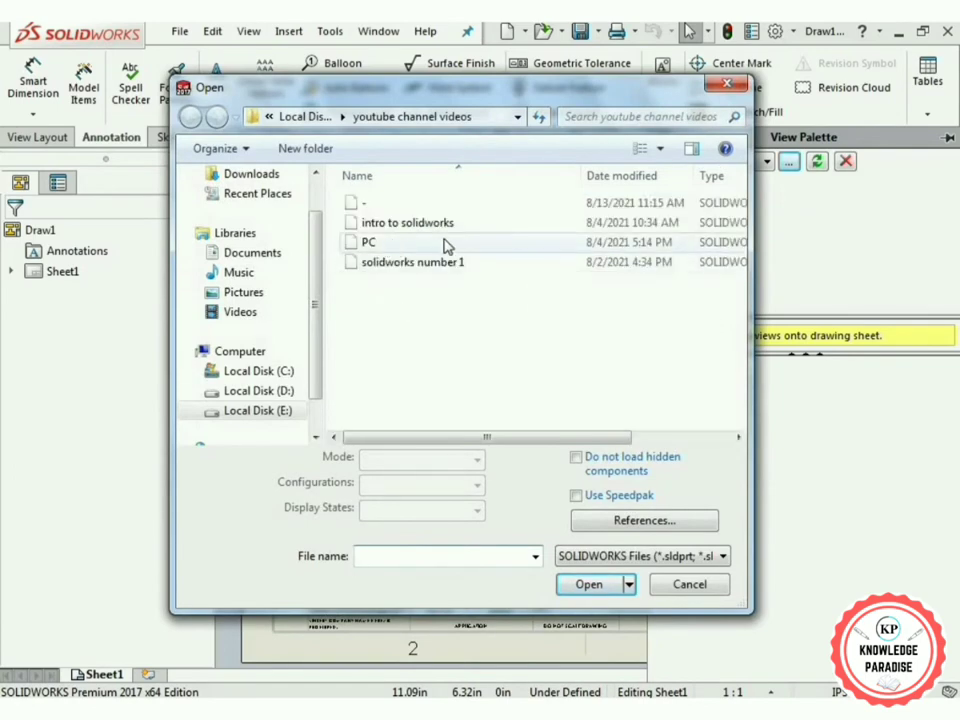
click(456, 242)
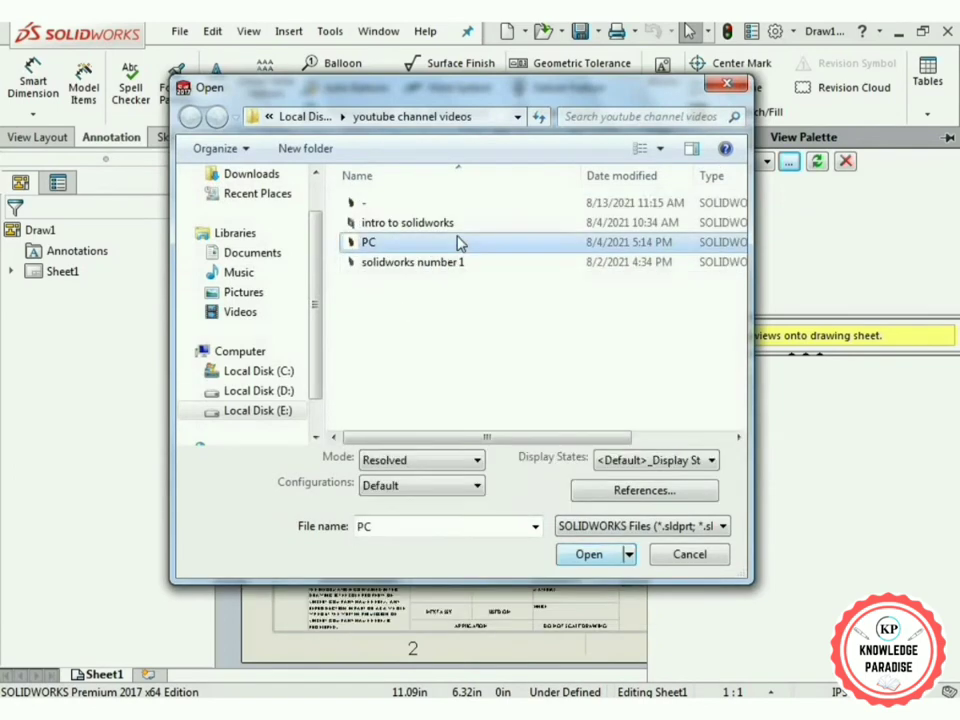
click(589, 555)
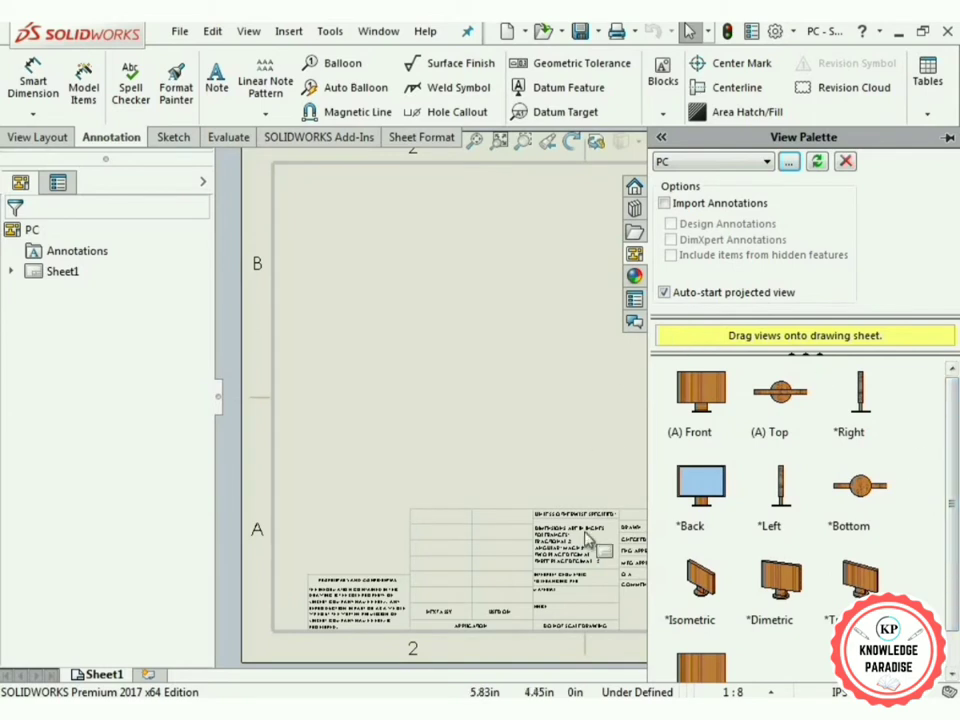
scroll(957, 512, down, 1)
scroll(957, 490, up, 1)
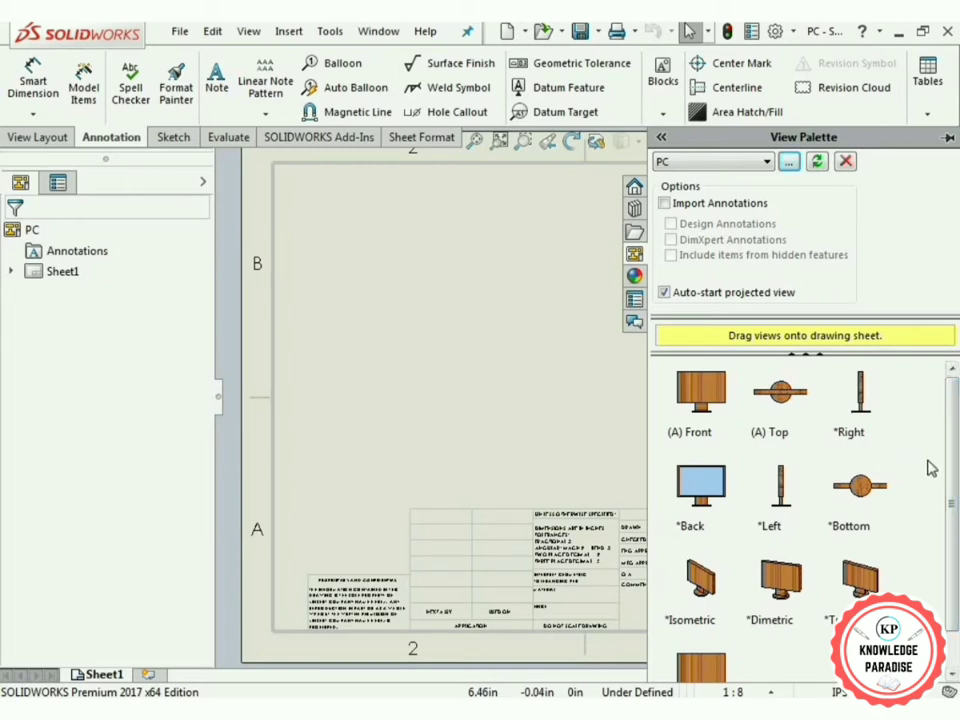
Place the monitor's Back, Front and Left views on the sheet.
drag(718, 473, 632, 454)
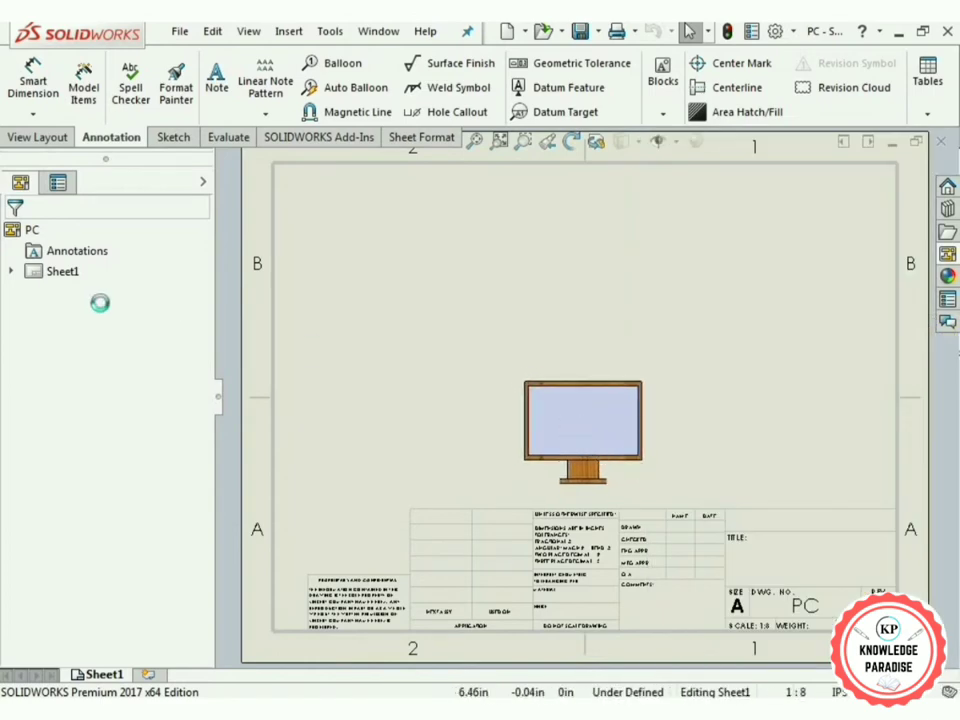
click(902, 182)
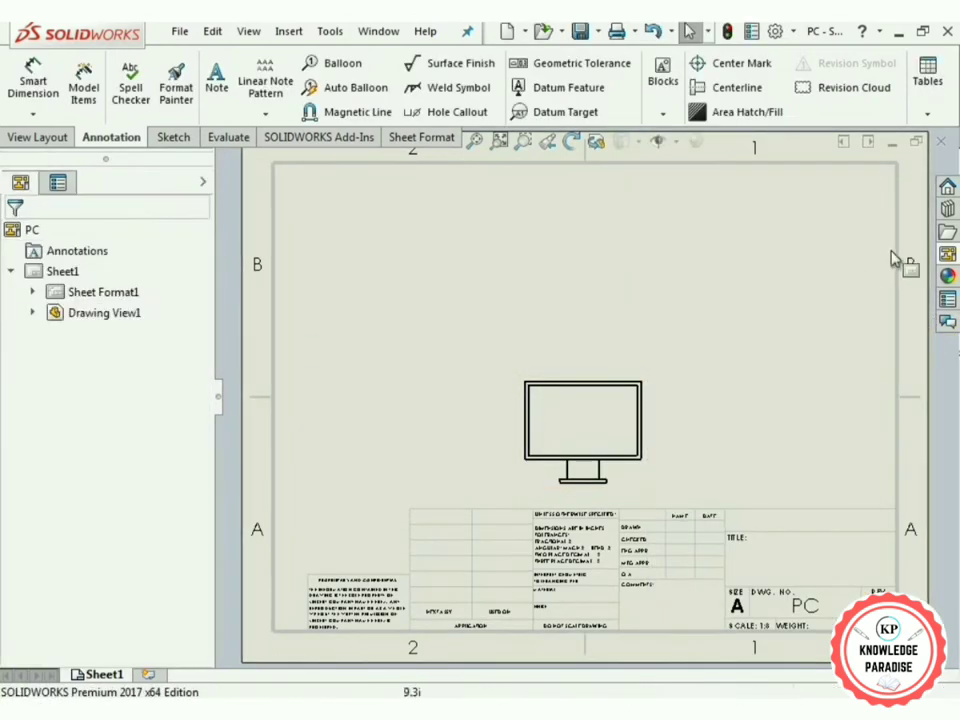
click(948, 256)
mouse_move(707, 418)
mouse_down()
mouse_move(459, 444)
mouse_move(394, 435)
mouse_up()
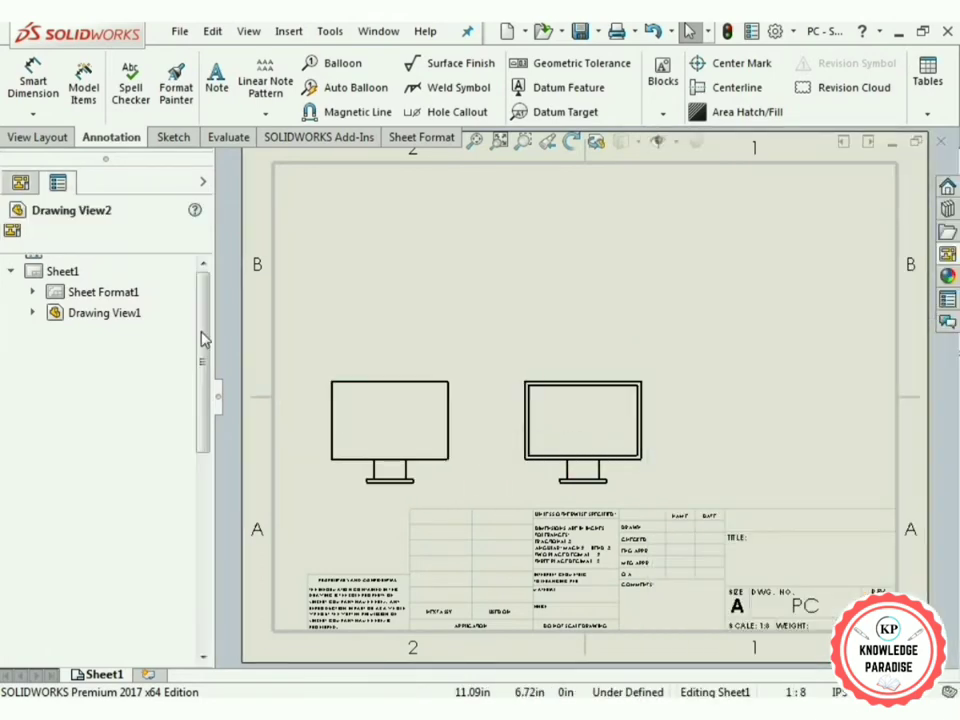
click(16, 236)
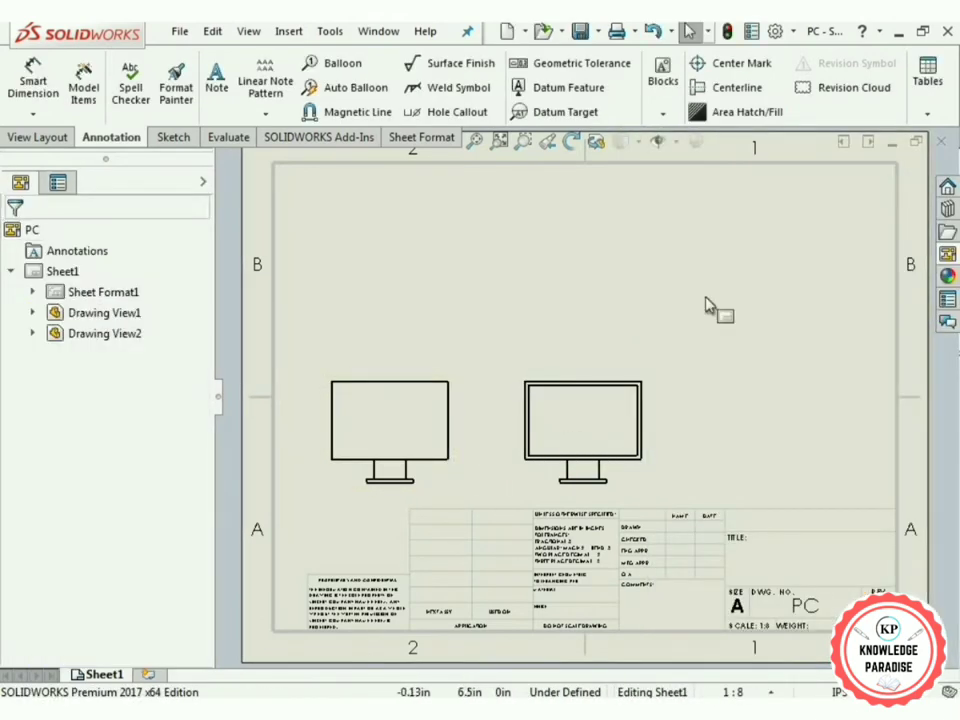
click(948, 256)
mouse_move(792, 510)
mouse_down()
mouse_move(720, 515)
mouse_move(692, 396)
mouse_move(776, 392)
mouse_up()
click(17, 236)
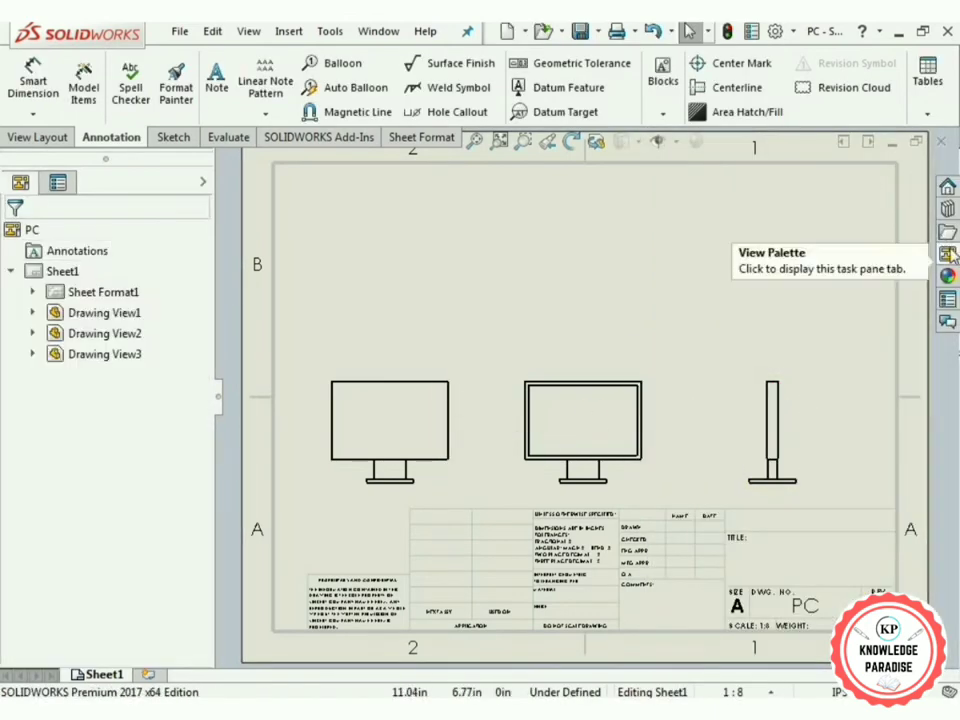
Place the Bottom view above the front view and the Isometric view at upper right.
click(948, 256)
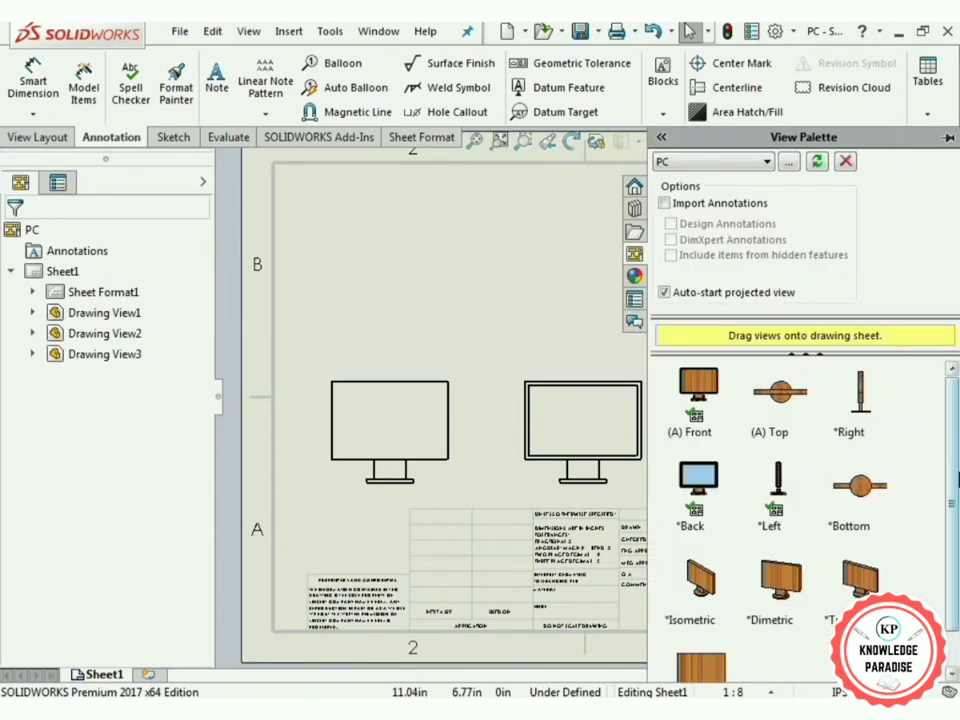
drag(872, 500, 468, 250)
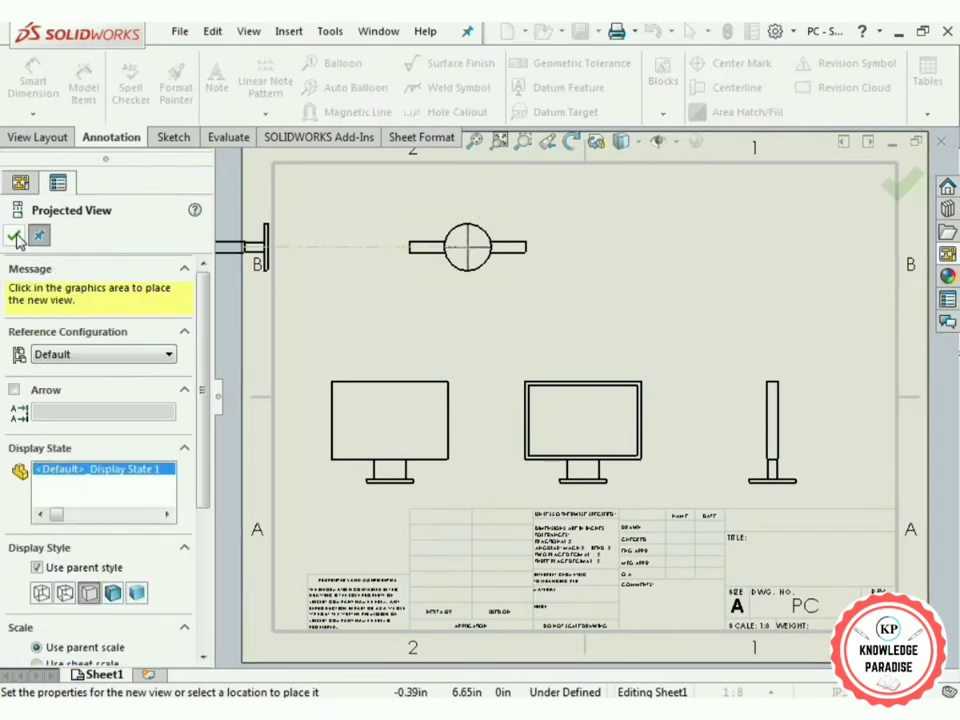
click(15, 236)
click(946, 253)
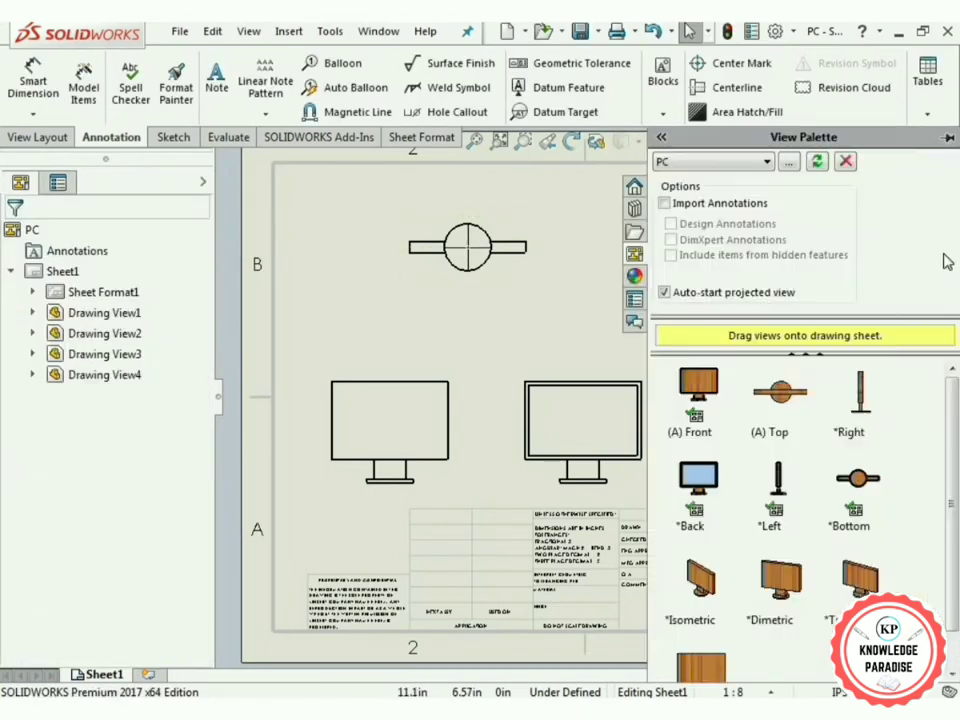
scroll(930, 548, down, 1)
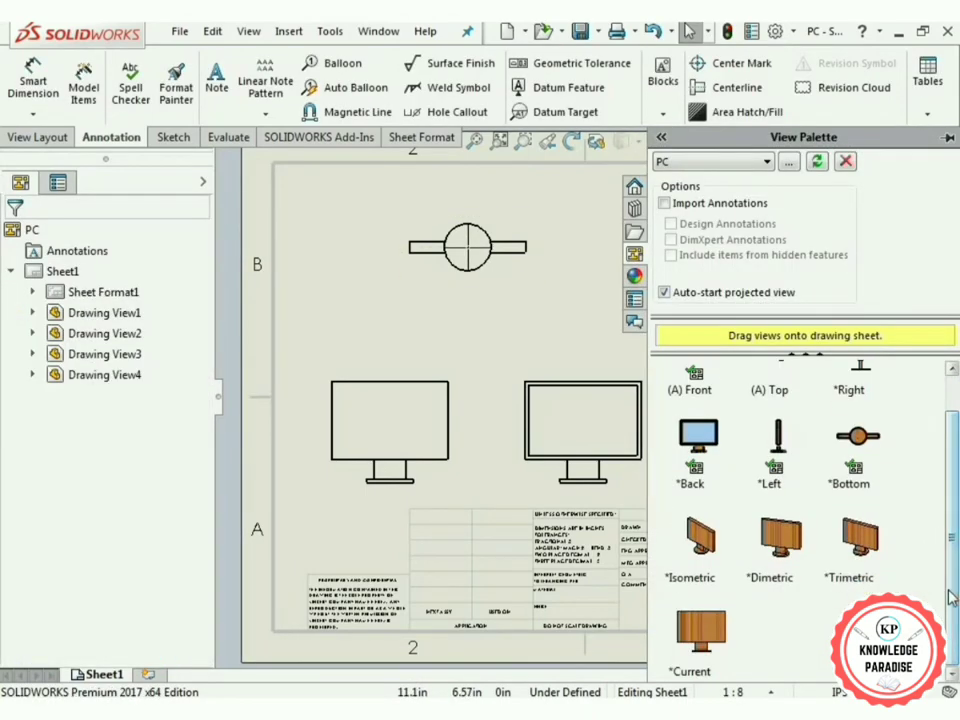
drag(716, 557, 703, 278)
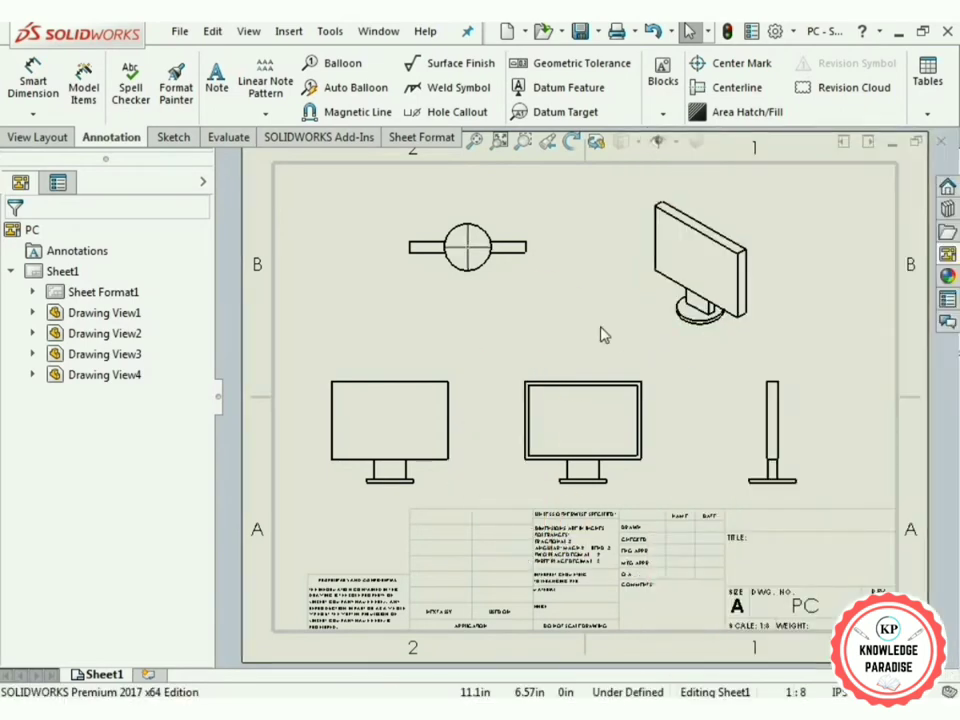
Shift the side and middle monitor views right and nudge the isometric view up.
click(15, 238)
click(423, 345)
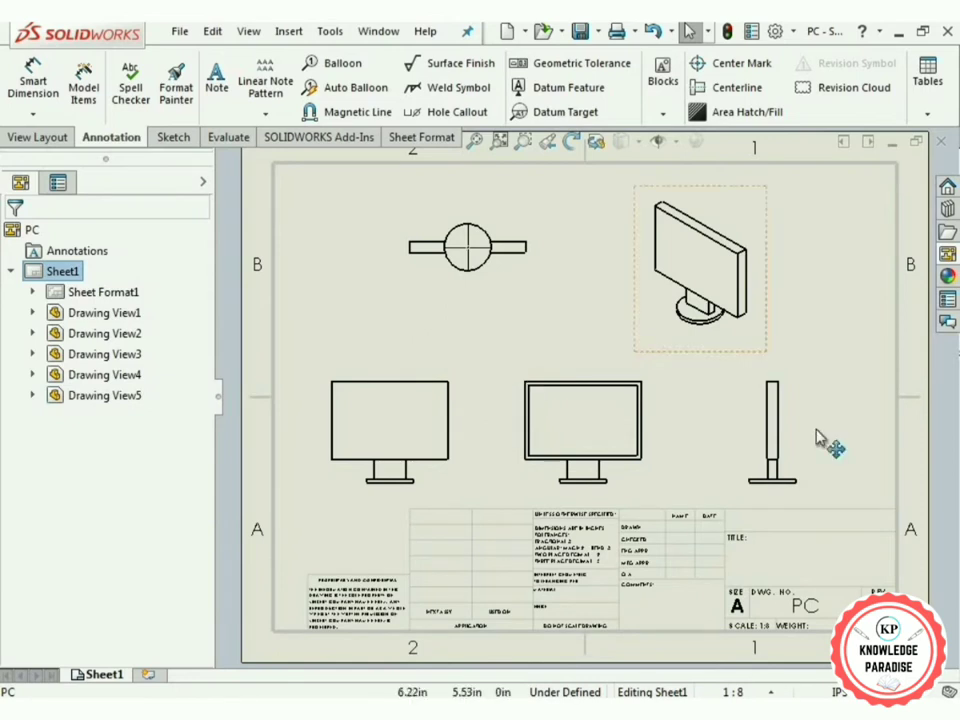
drag(805, 500, 836, 508)
mouse_move(655, 509)
mouse_down()
mouse_move(675, 508)
mouse_move(672, 498)
mouse_up()
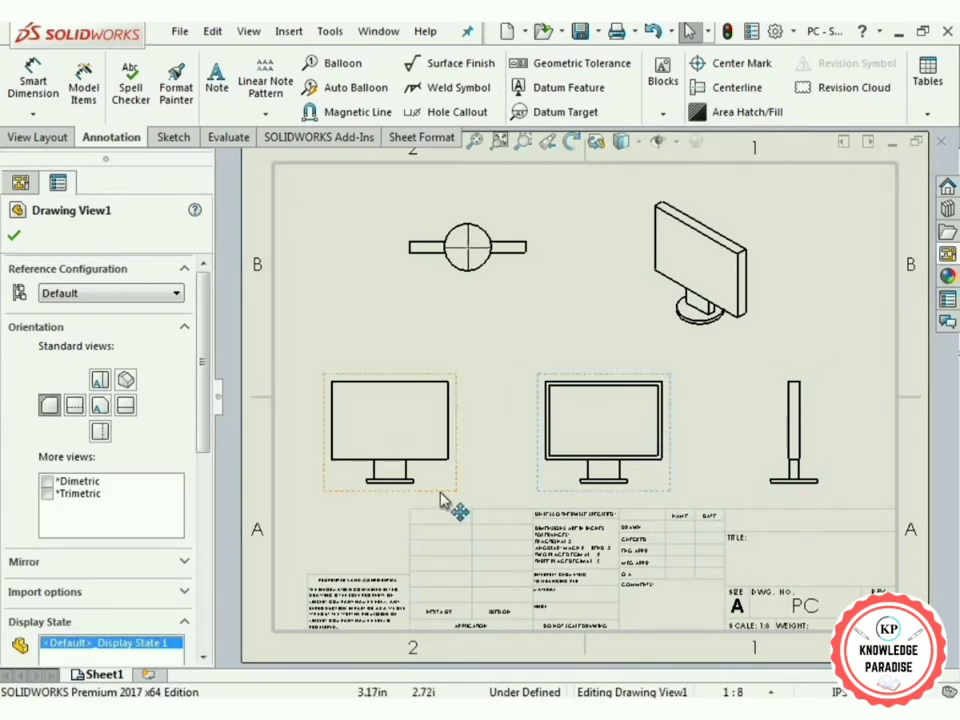
click(414, 332)
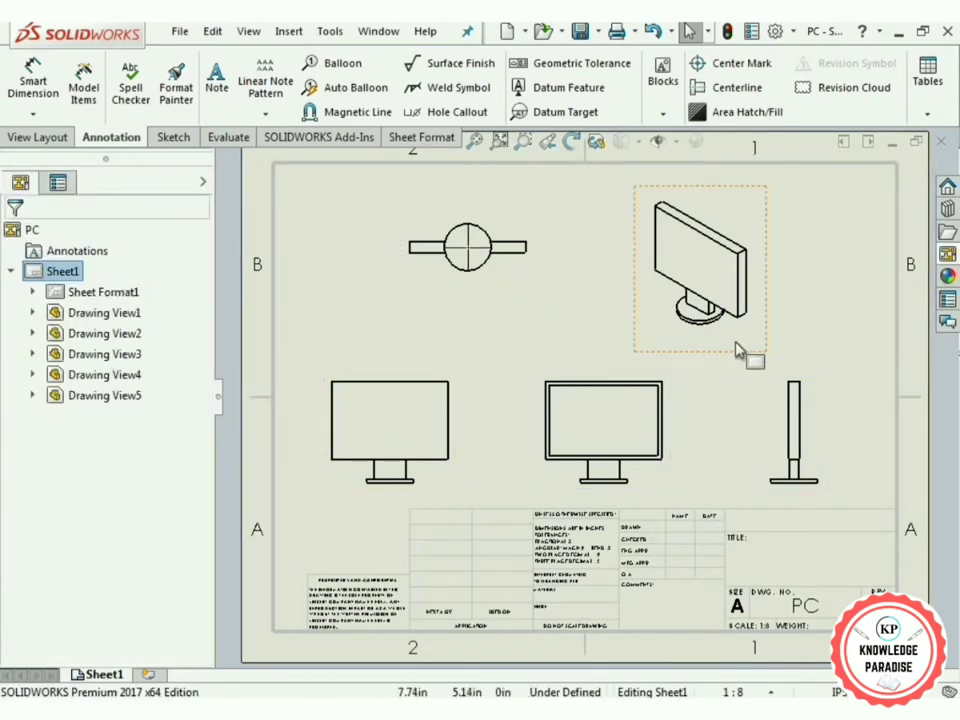
drag(782, 364, 765, 345)
click(38, 137)
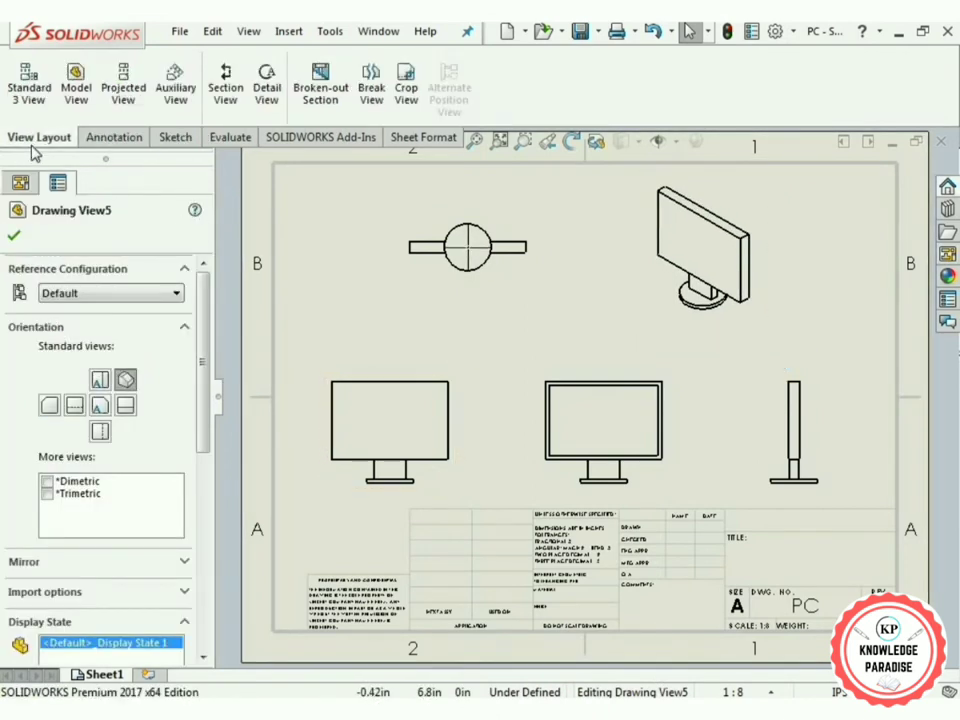
click(108, 138)
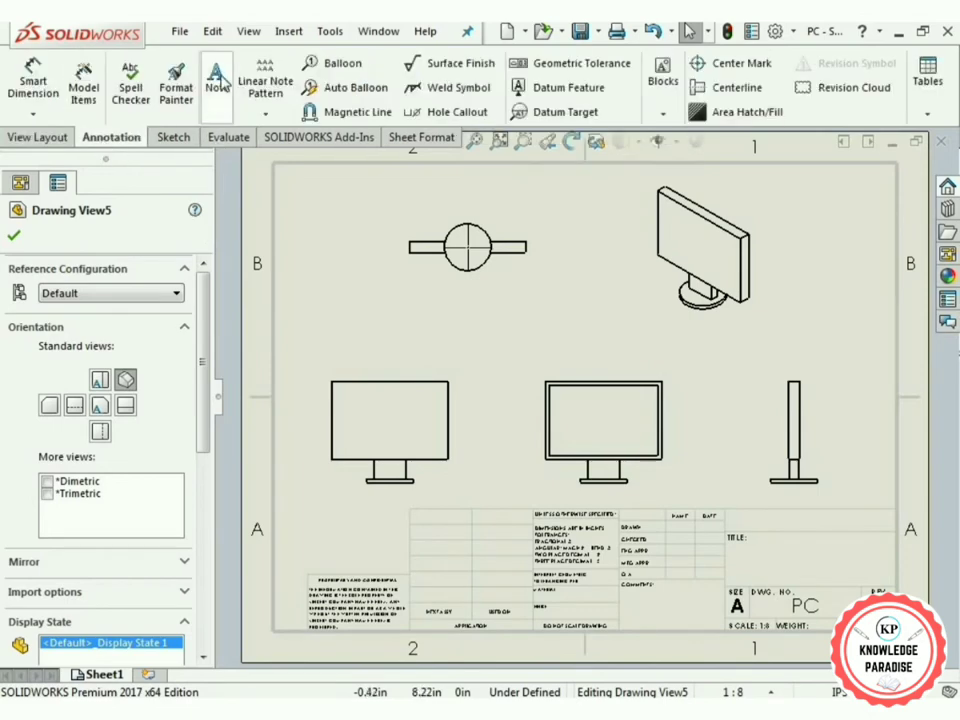
Add a 'Back' note below the lower-left view in Times New Roman, size 14.
click(219, 80)
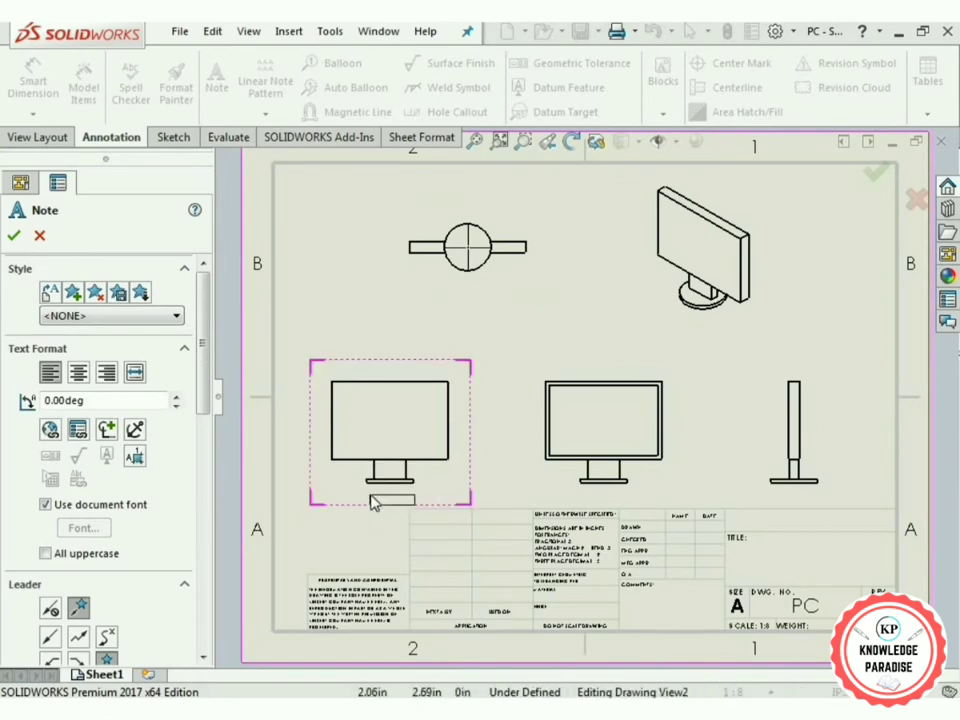
click(373, 500)
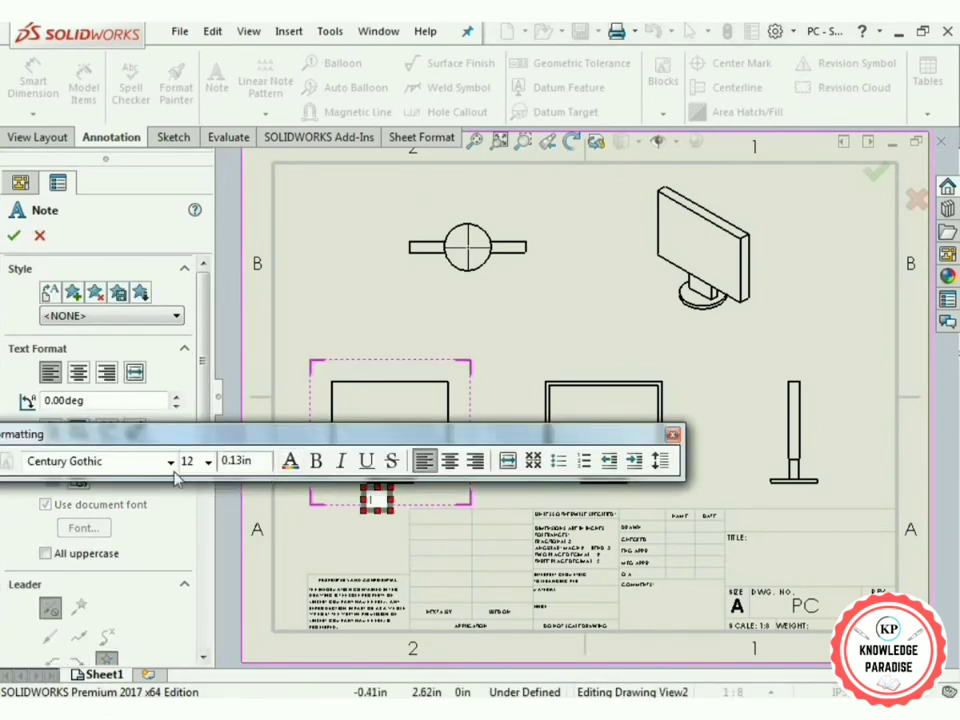
click(172, 463)
scroll(130, 345, down, 20)
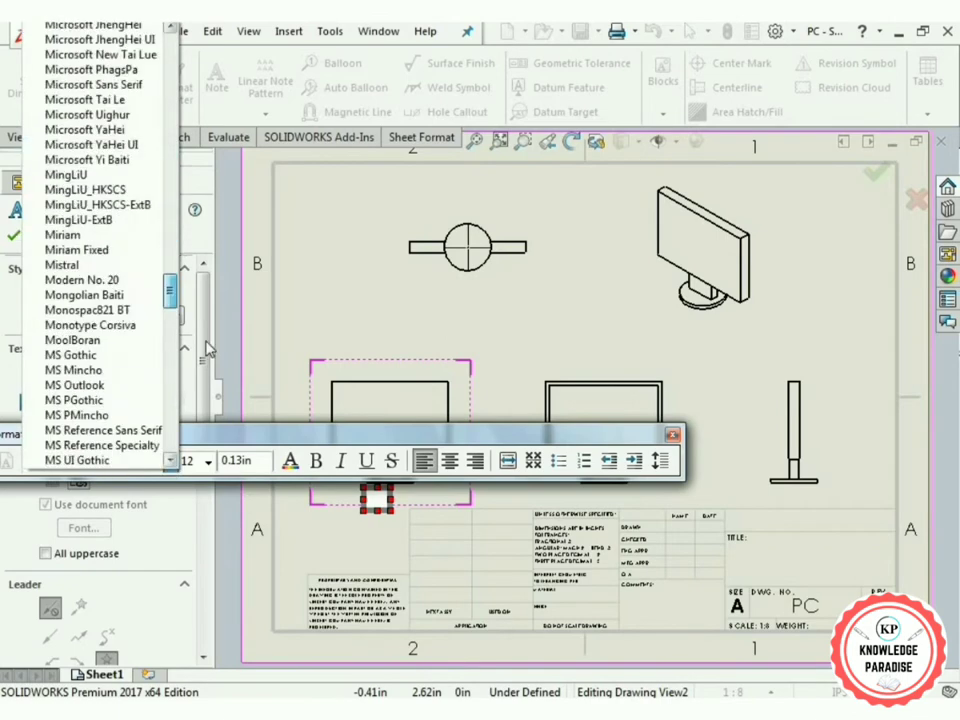
scroll(220, 410, down, 12)
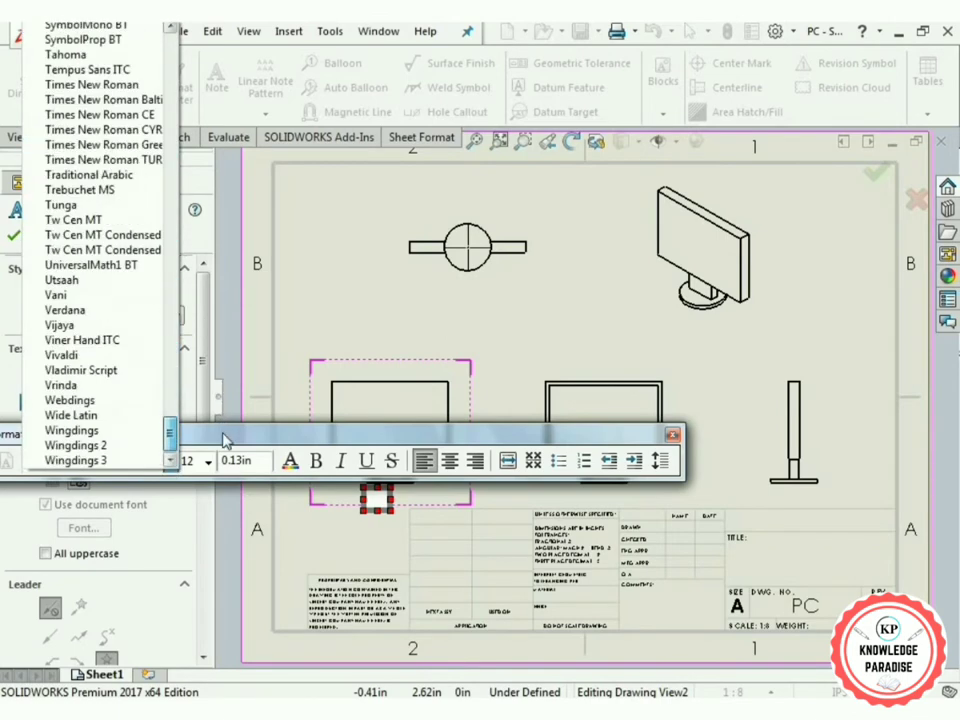
click(105, 85)
double_click(188, 461)
text(13)
click(207, 461)
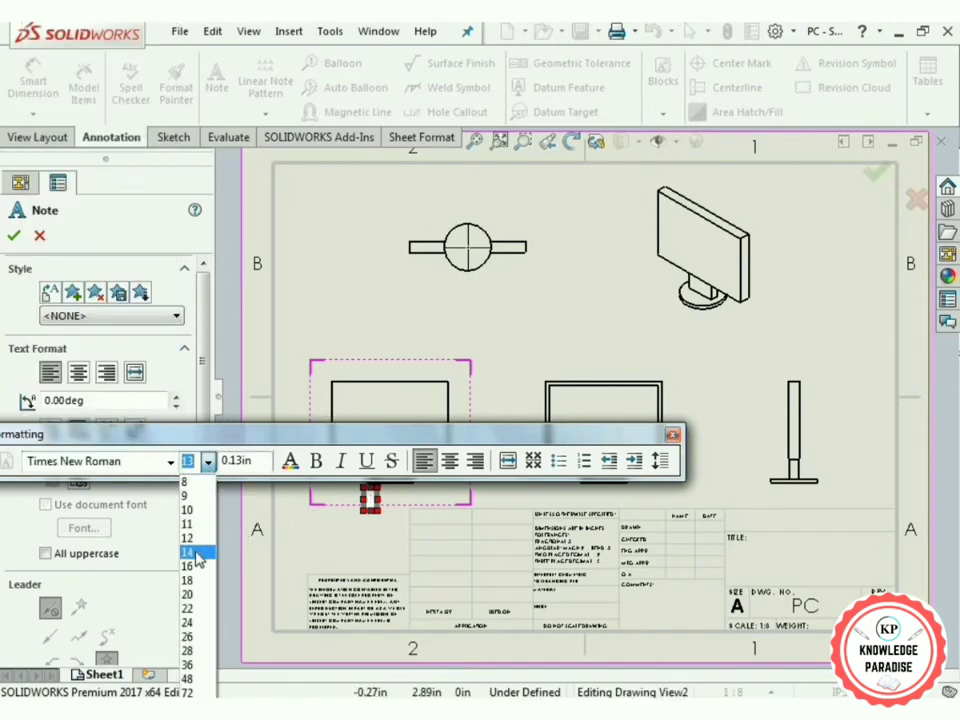
click(188, 551)
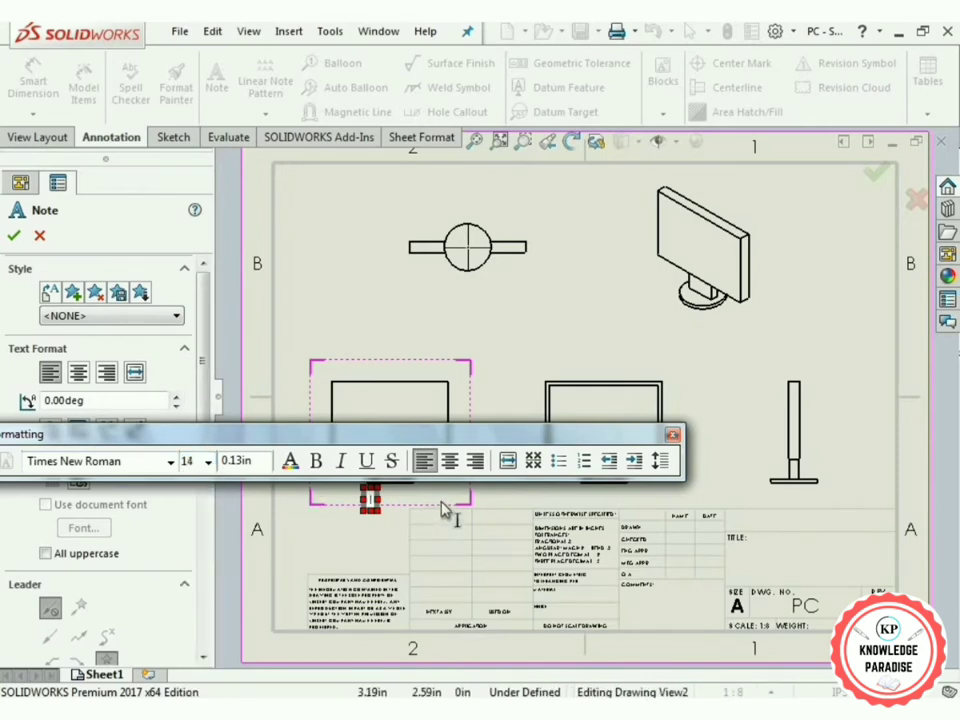
text(Back)
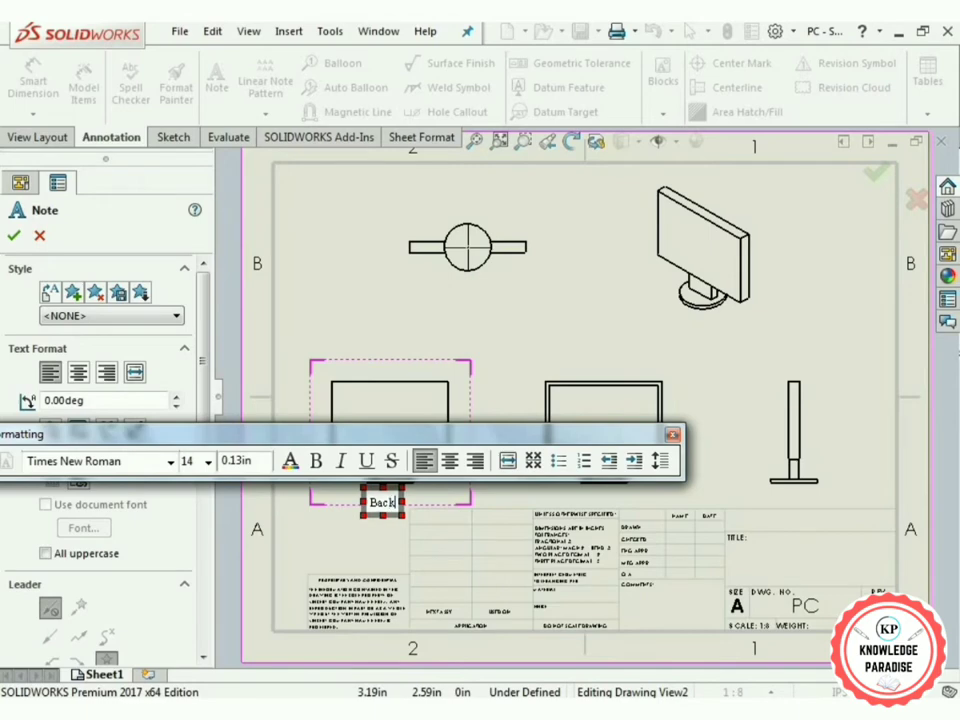
click(12, 236)
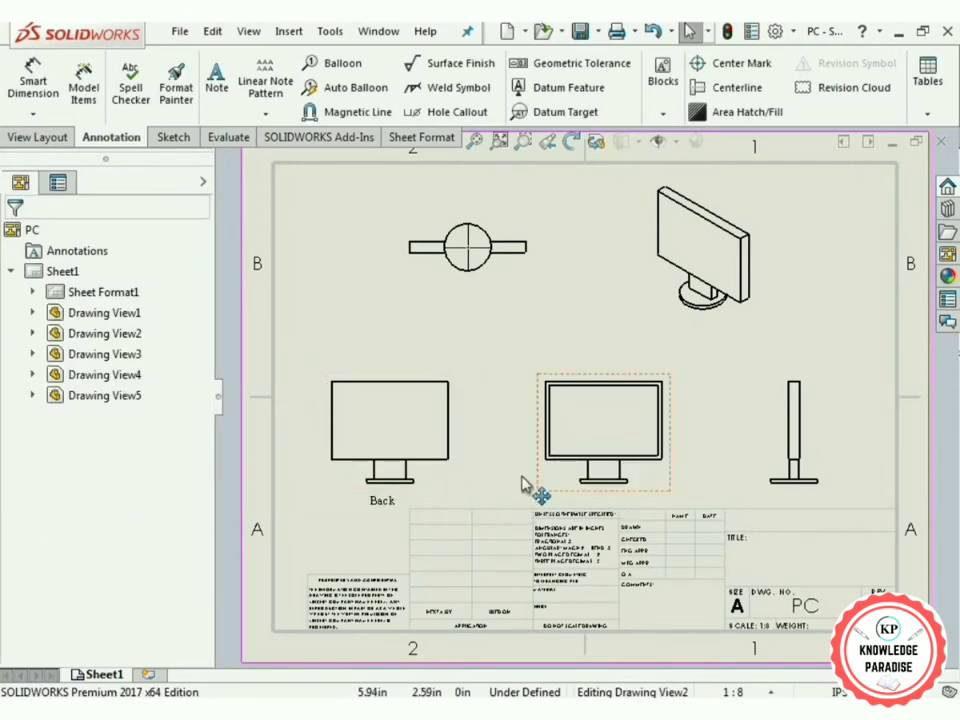
Add a 'Front' note under the middle view in Times New Roman, size 14.
click(216, 78)
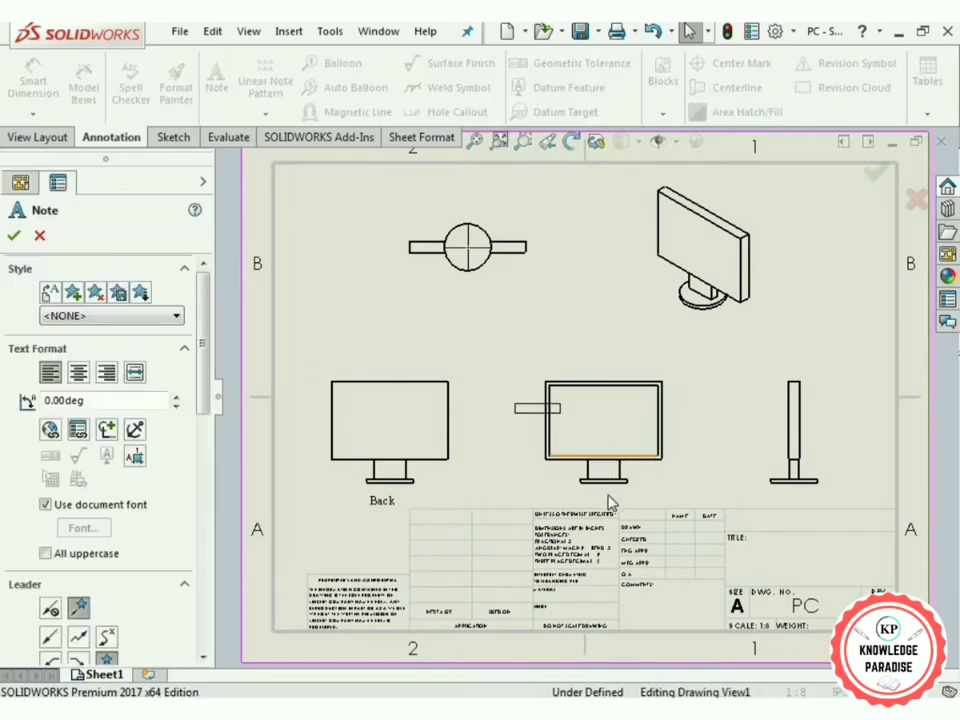
click(585, 495)
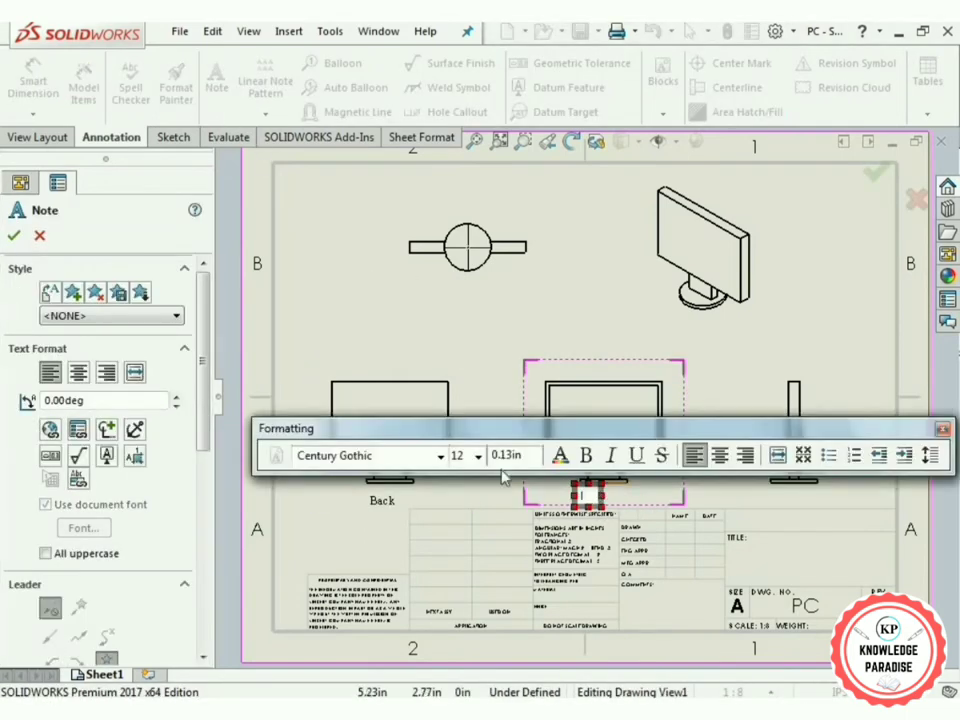
click(440, 456)
drag(443, 163, 505, 446)
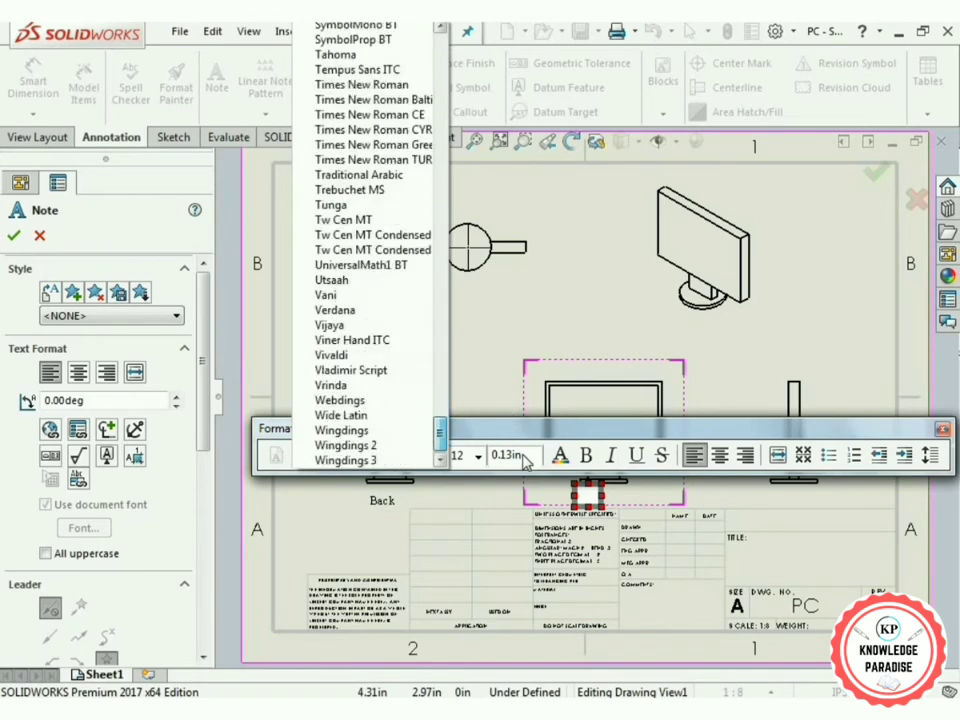
click(345, 86)
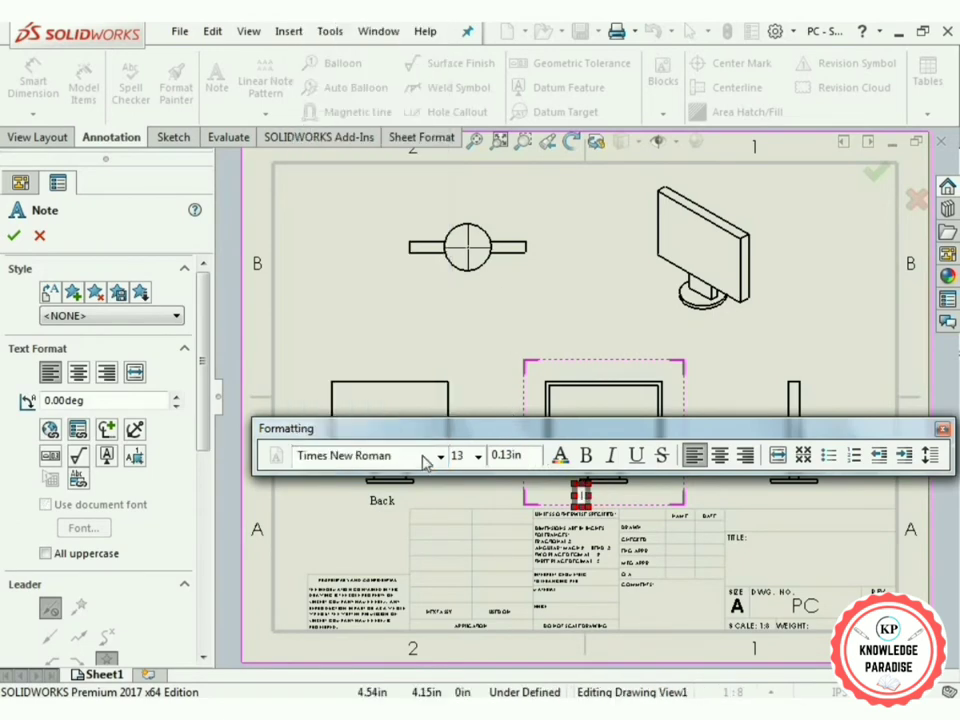
click(476, 459)
click(476, 549)
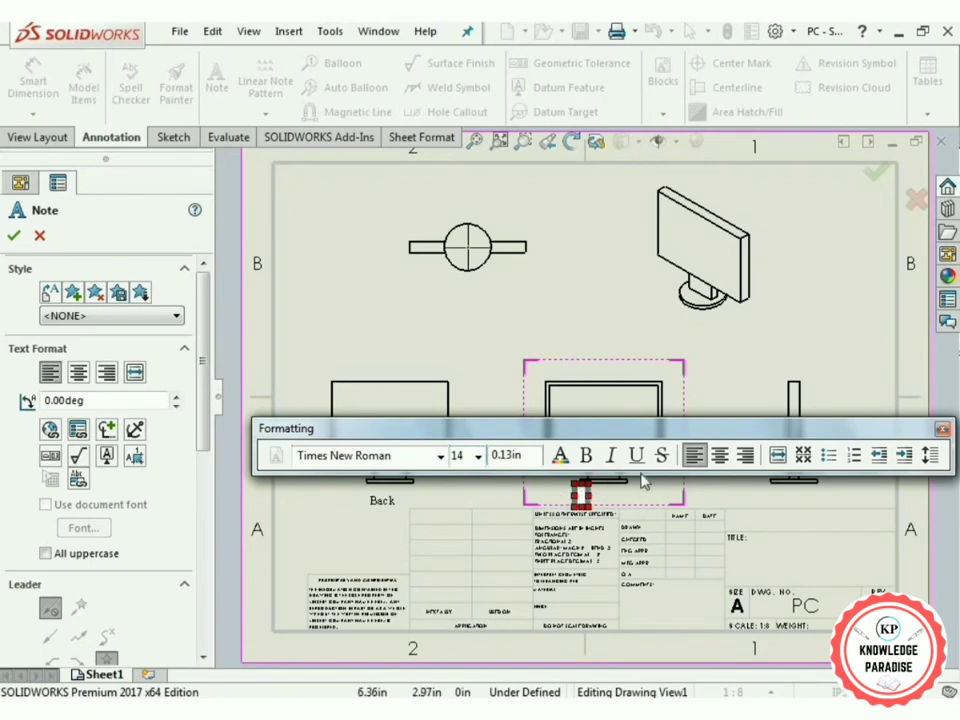
text(Front)
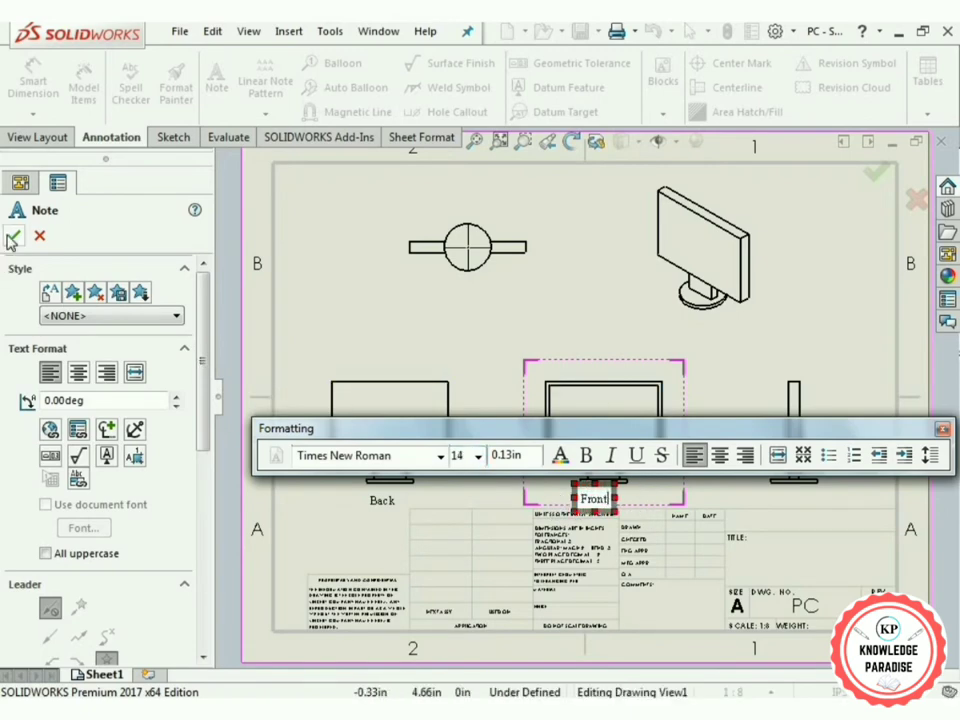
click(12, 237)
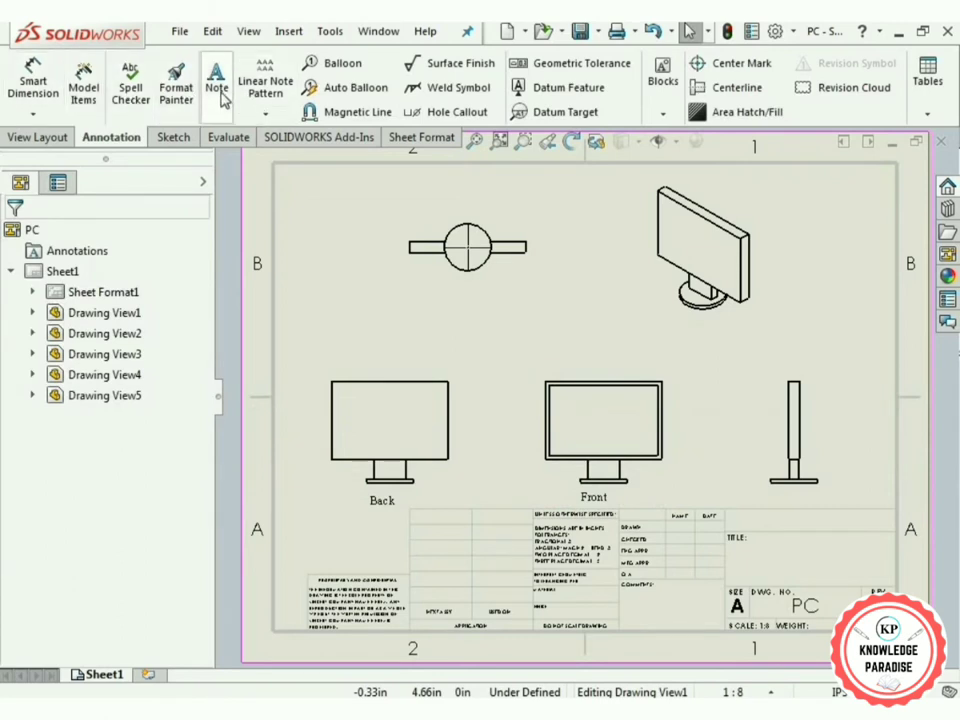
click(220, 92)
Add a 'Side' note under the right-hand view in Times New Roman, size 14.
click(779, 500)
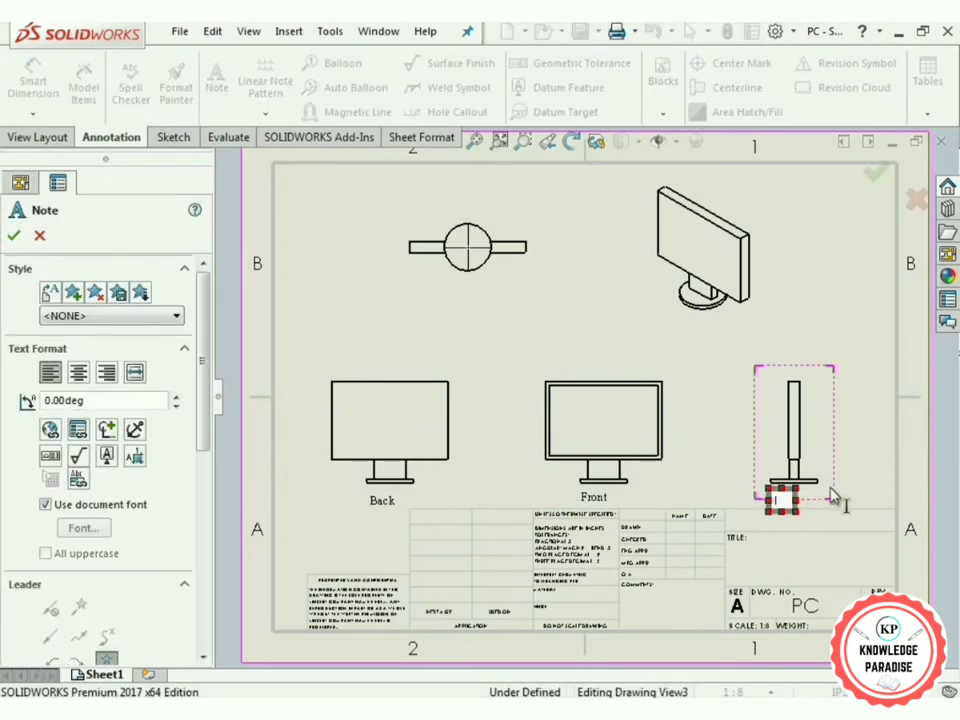
click(450, 461)
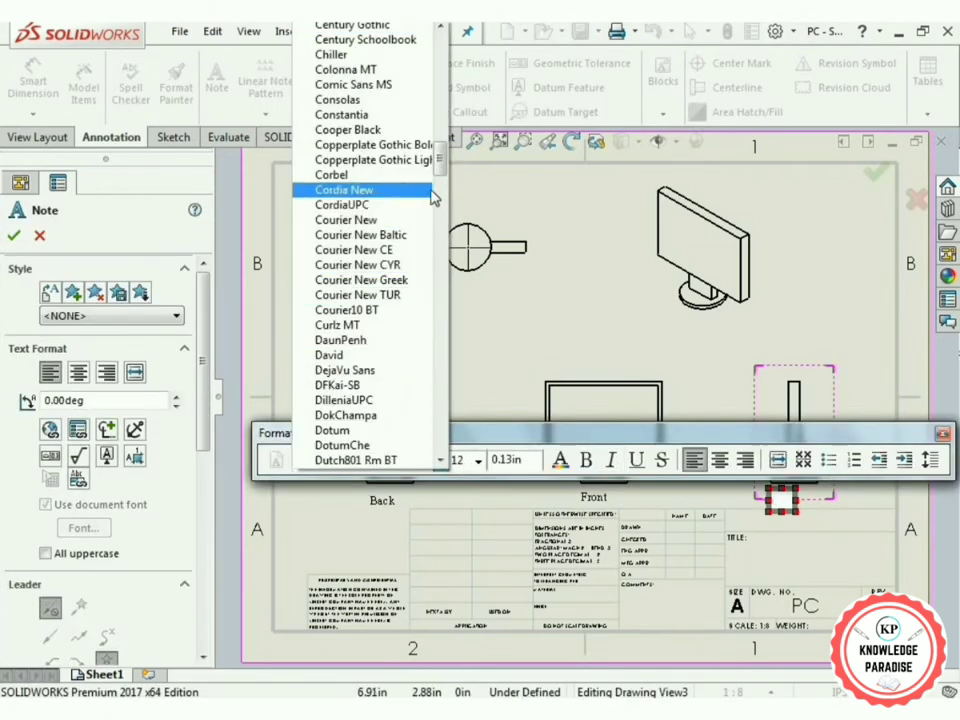
drag(435, 189, 490, 460)
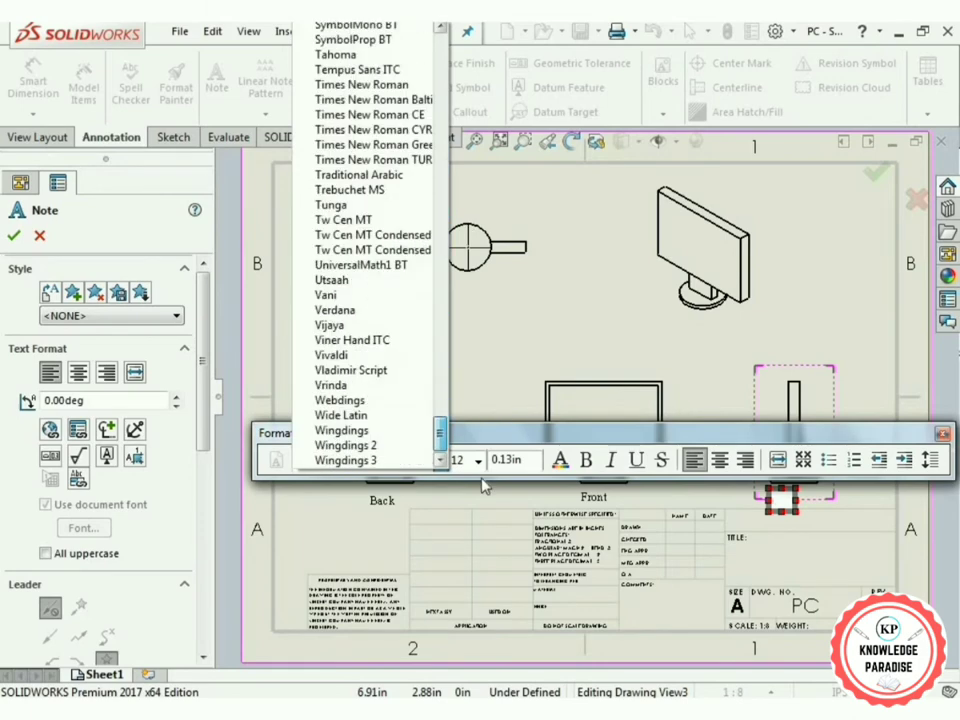
click(377, 101)
click(478, 461)
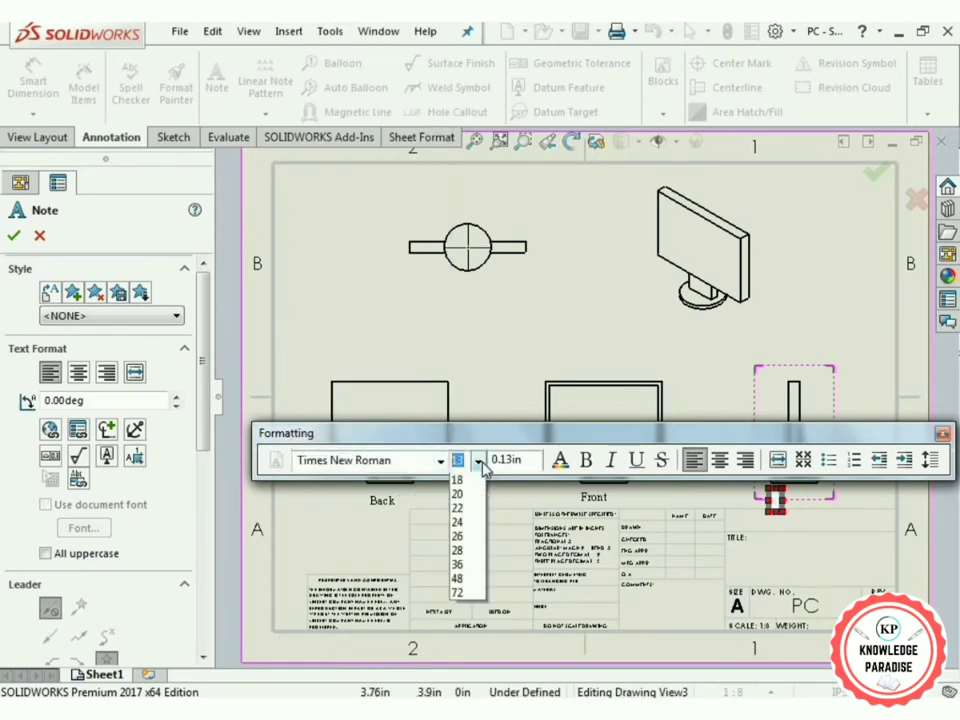
click(466, 553)
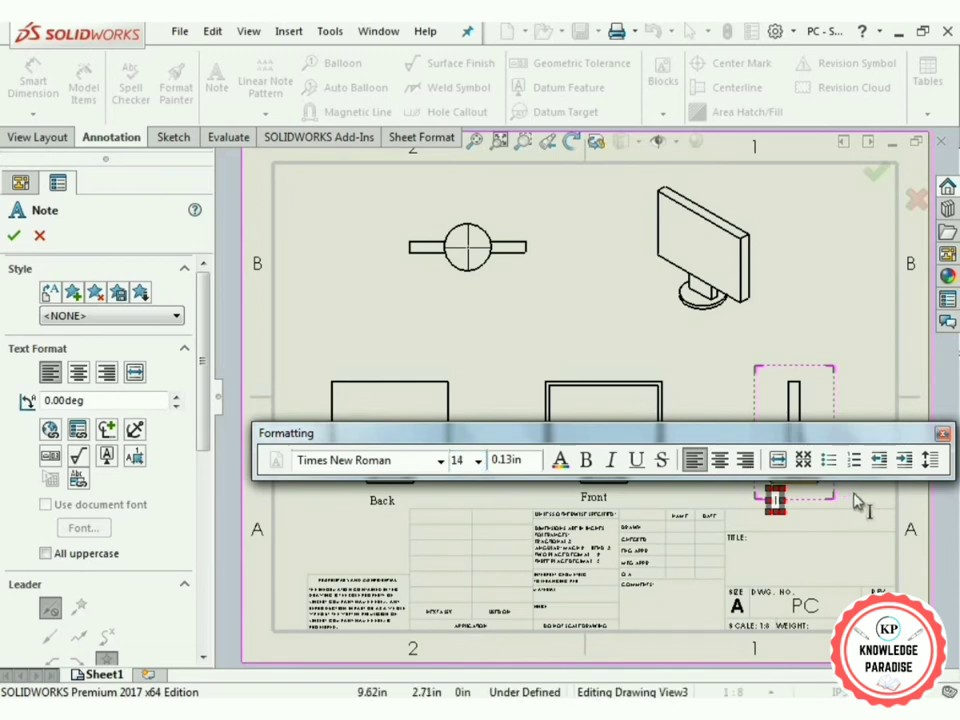
text(S)
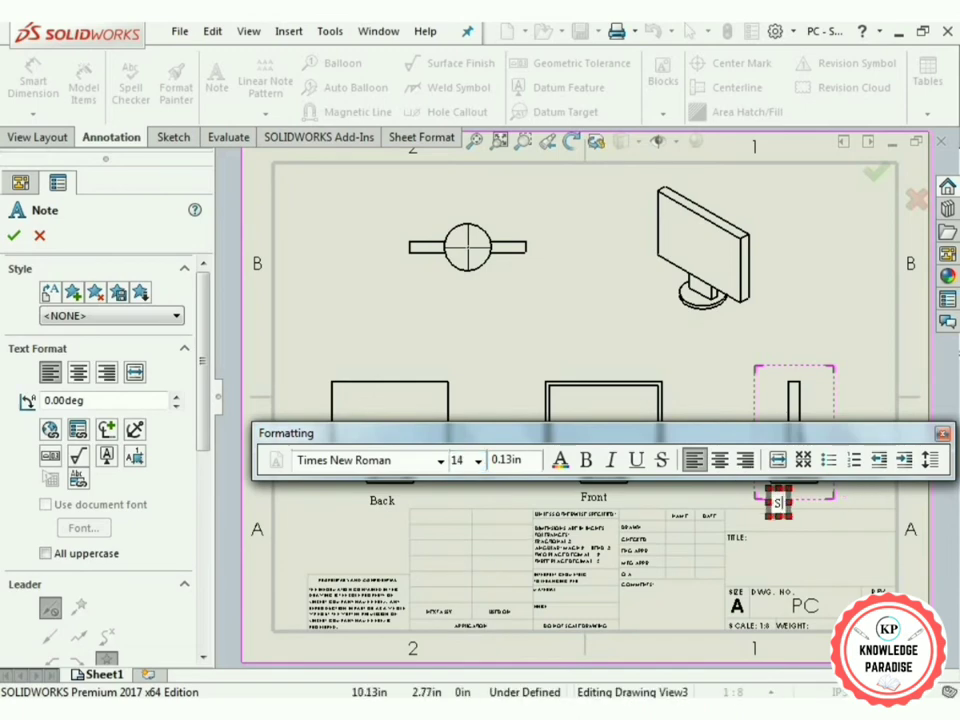
text(ide)
click(13, 236)
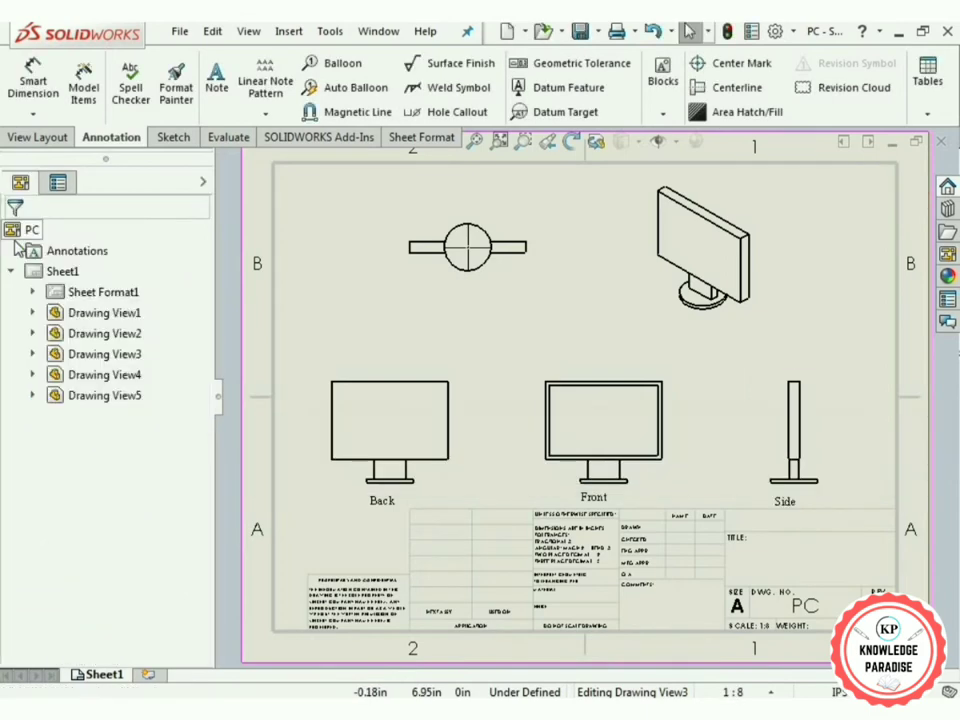
Add a 'Bottom' note under the top-left base view in Times New Roman, size 14.
click(217, 78)
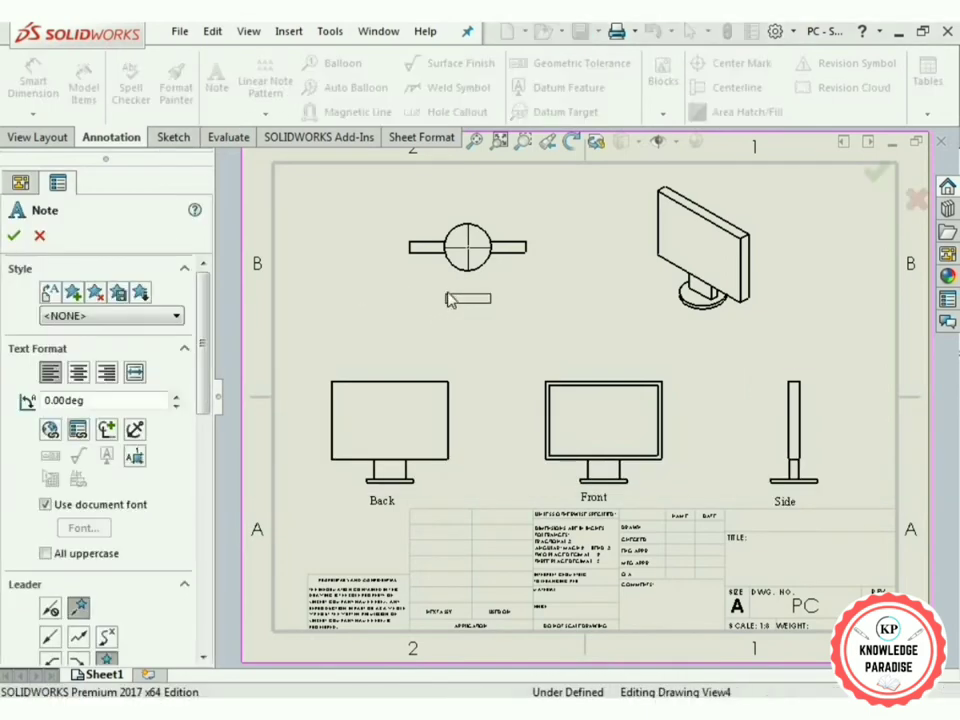
click(545, 322)
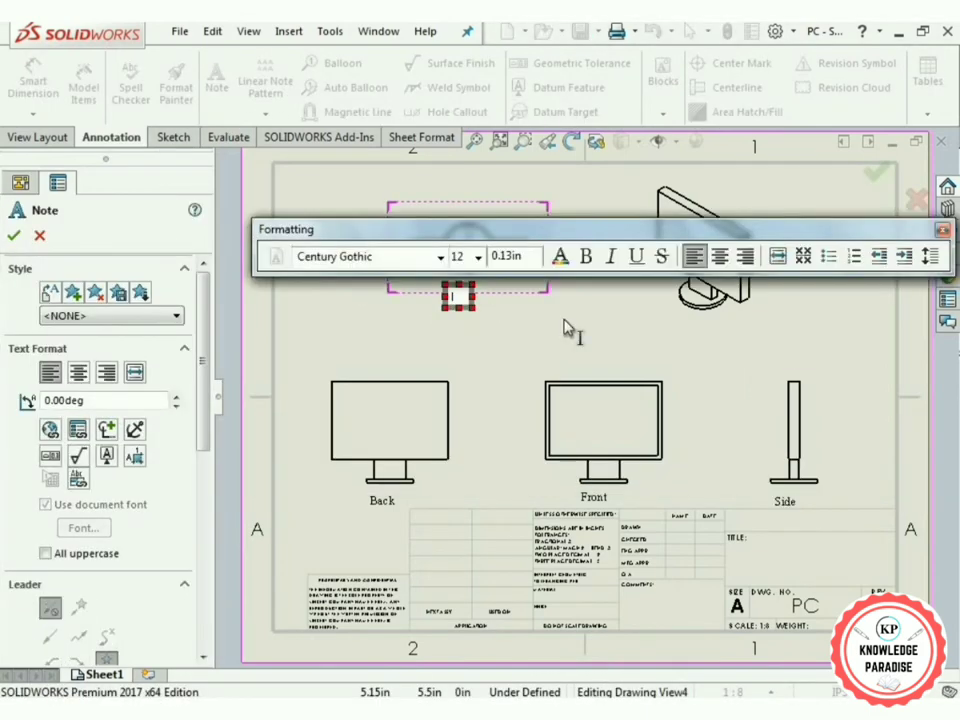
click(440, 257)
drag(440, 410, 440, 685)
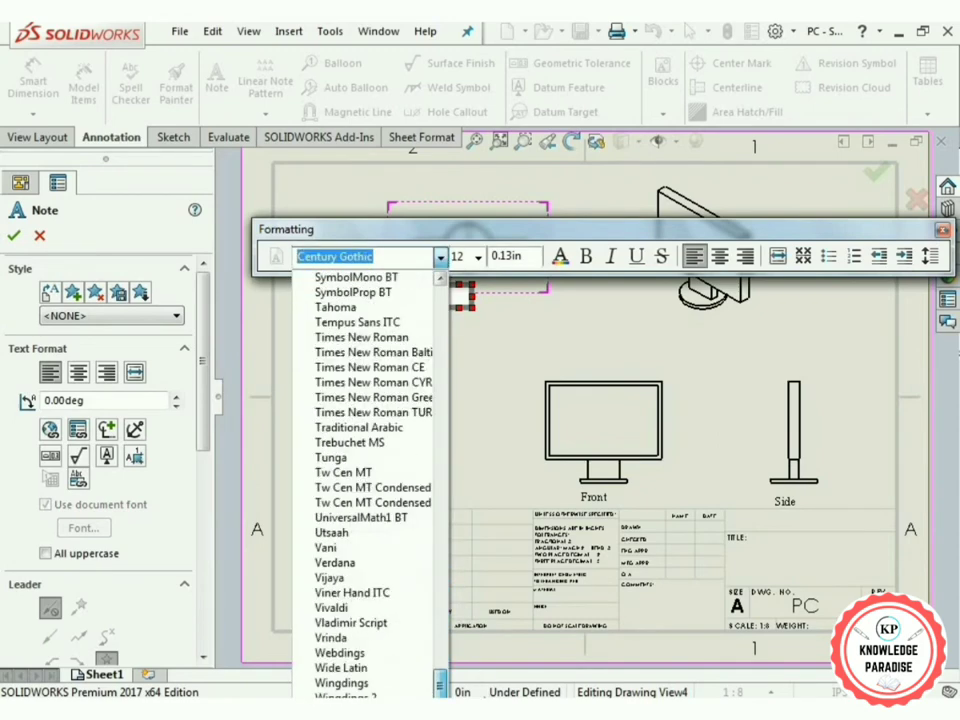
click(383, 338)
click(478, 257)
click(469, 347)
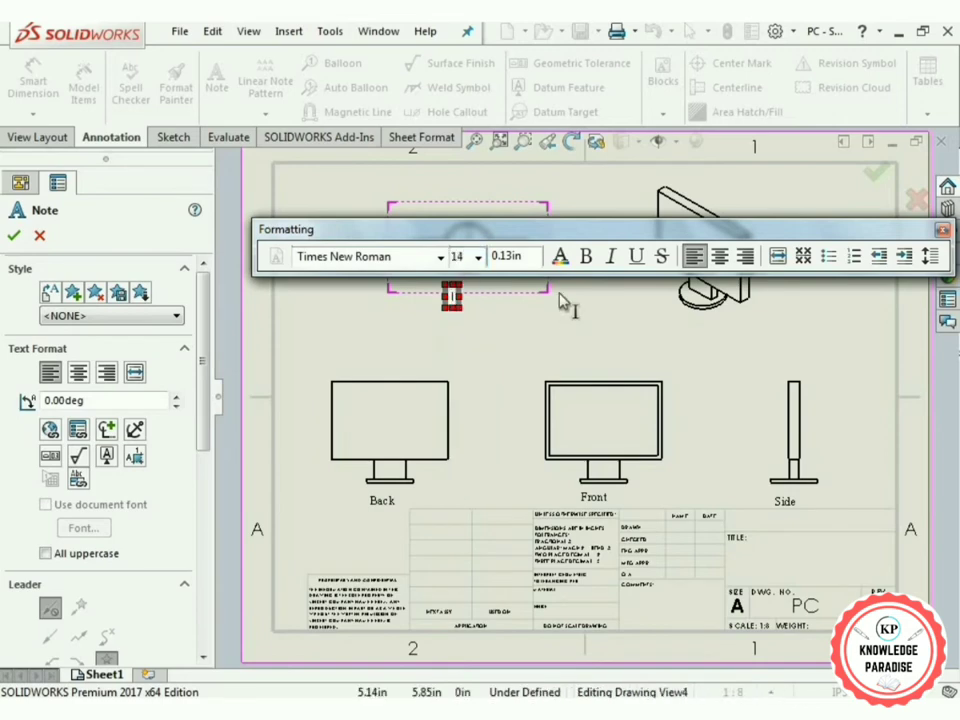
text(Bottom)
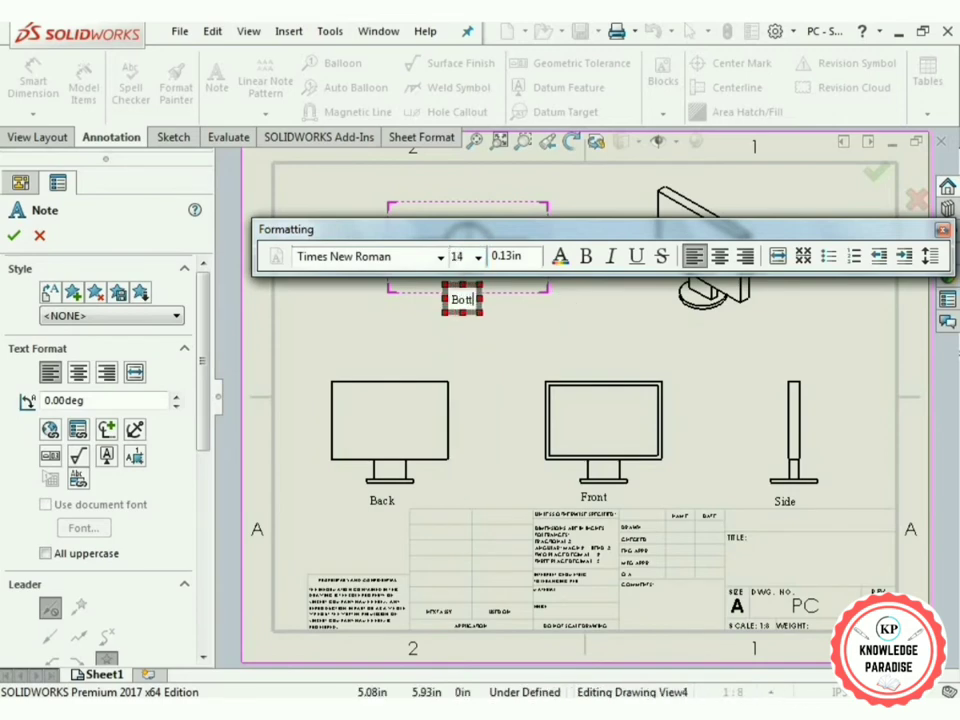
click(14, 236)
click(217, 75)
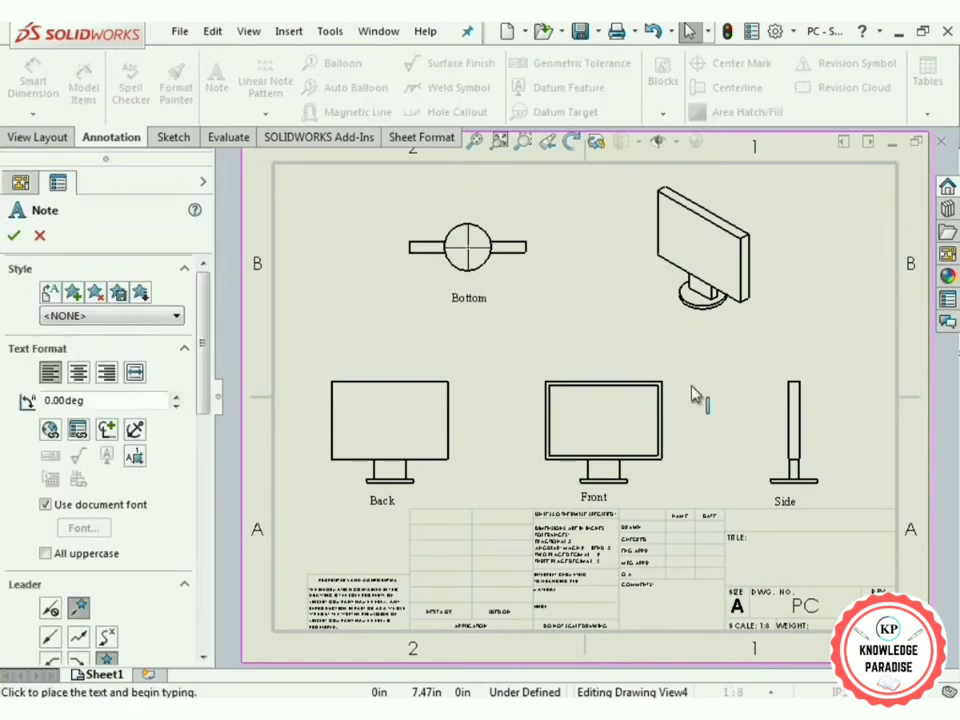
Add an 'Isometric' note under the upper-right 3D view in Times New Roman, size 14.
click(686, 334)
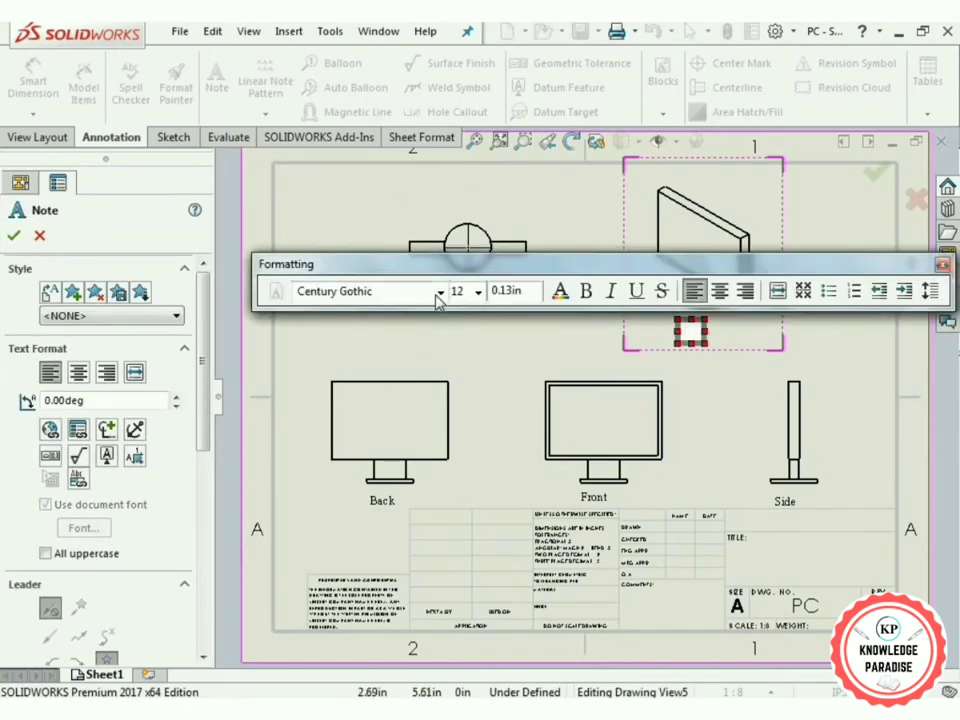
click(440, 292)
drag(439, 90, 471, 458)
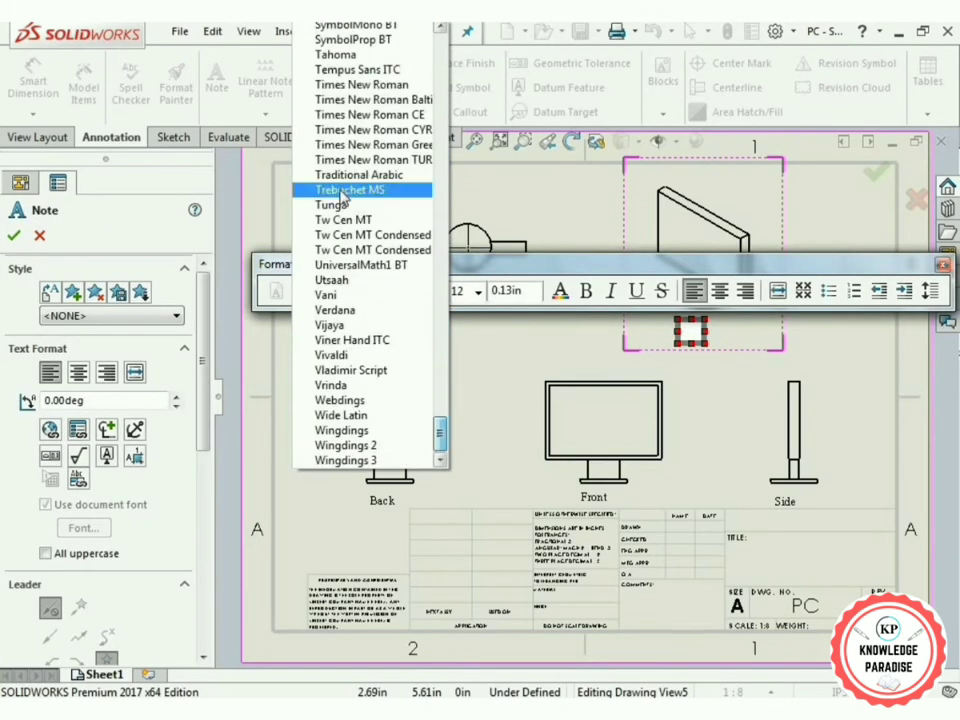
click(358, 86)
click(478, 291)
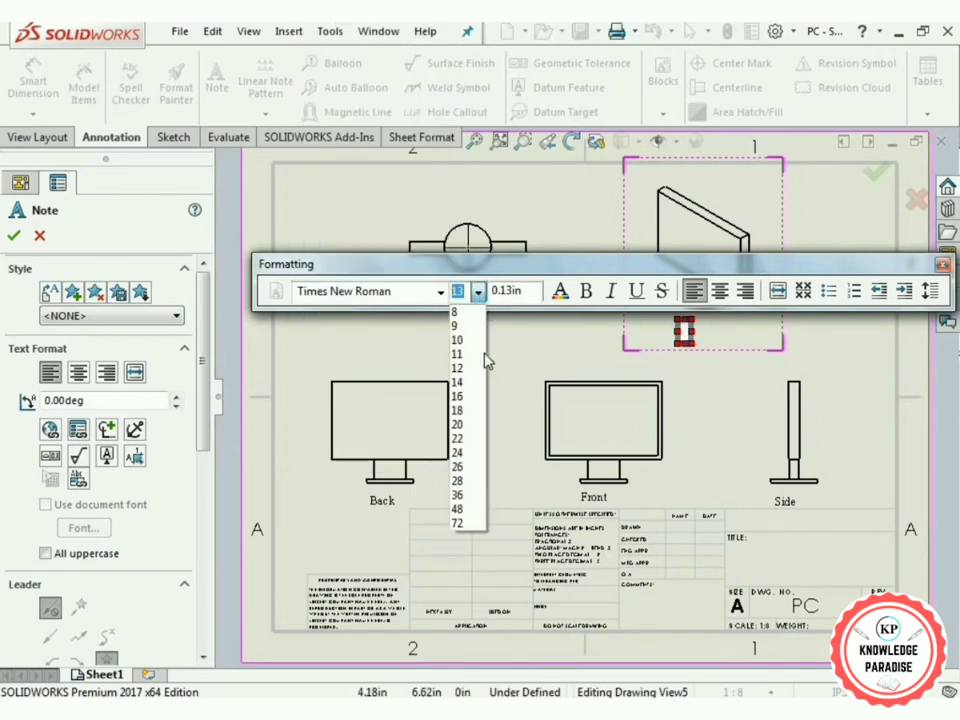
click(462, 382)
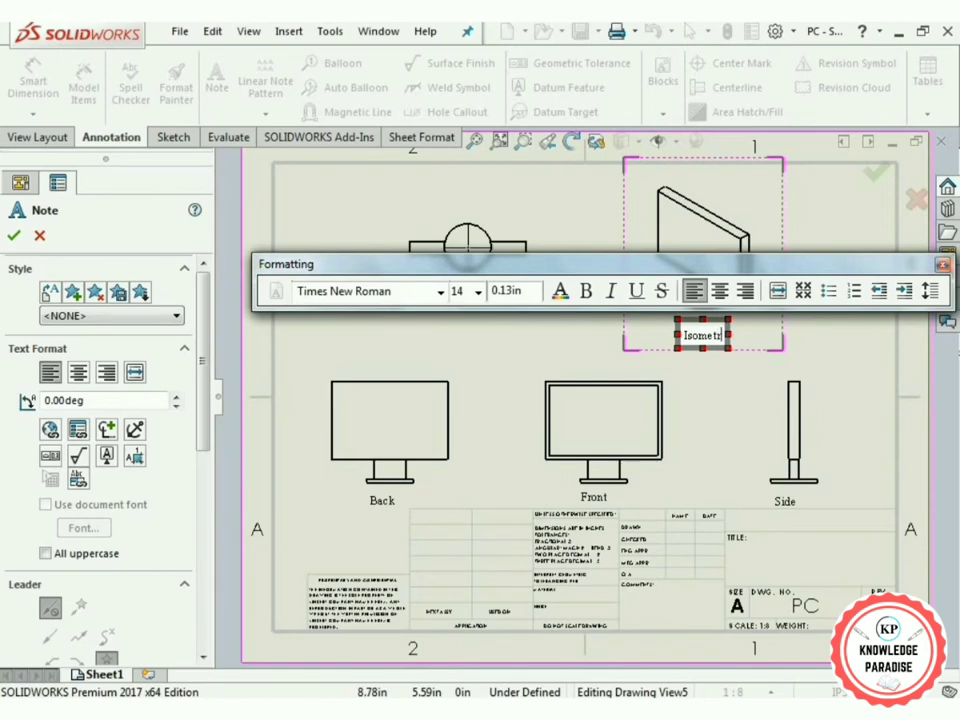
click(24, 233)
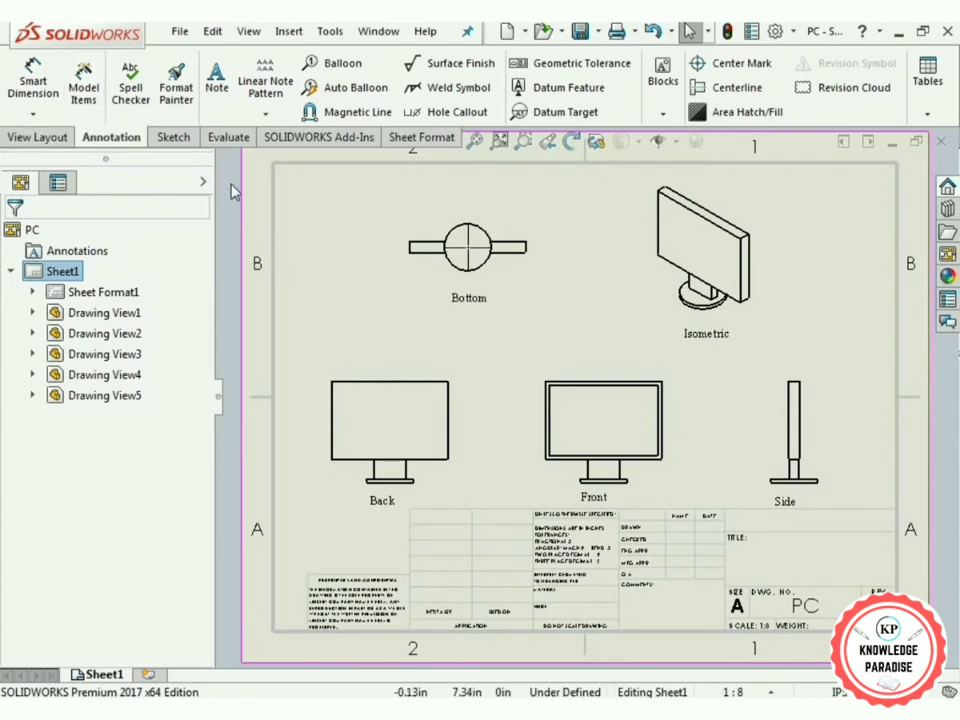
click(174, 138)
Dimension the Back view's 10.00 height and 15.00 width with Smart Dimension.
click(30, 77)
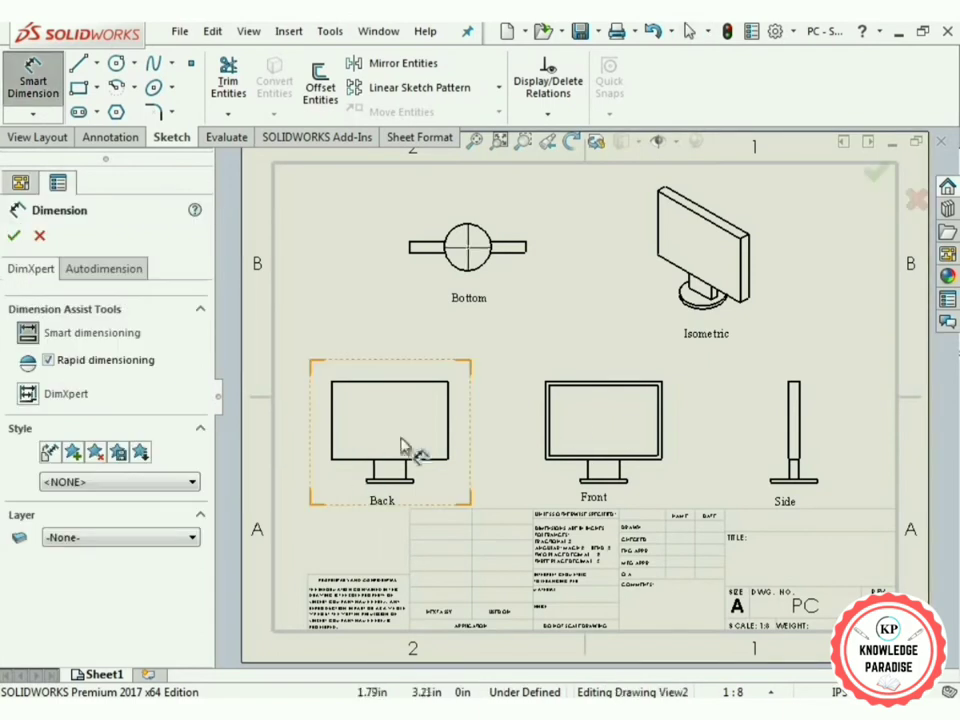
scroll(565, 400, up, 1)
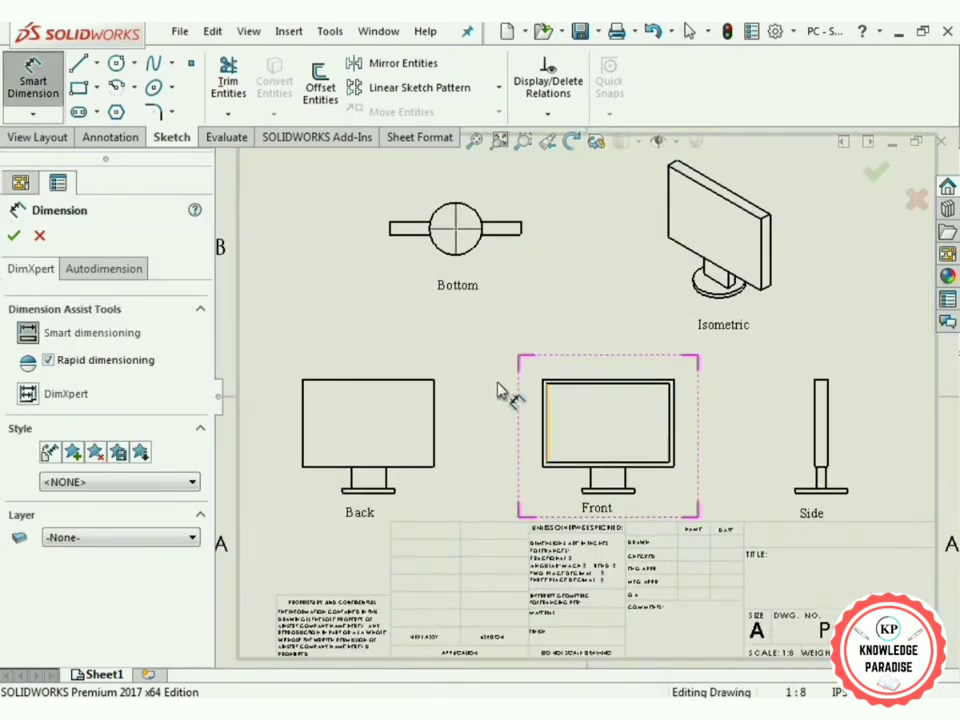
click(304, 400)
click(280, 422)
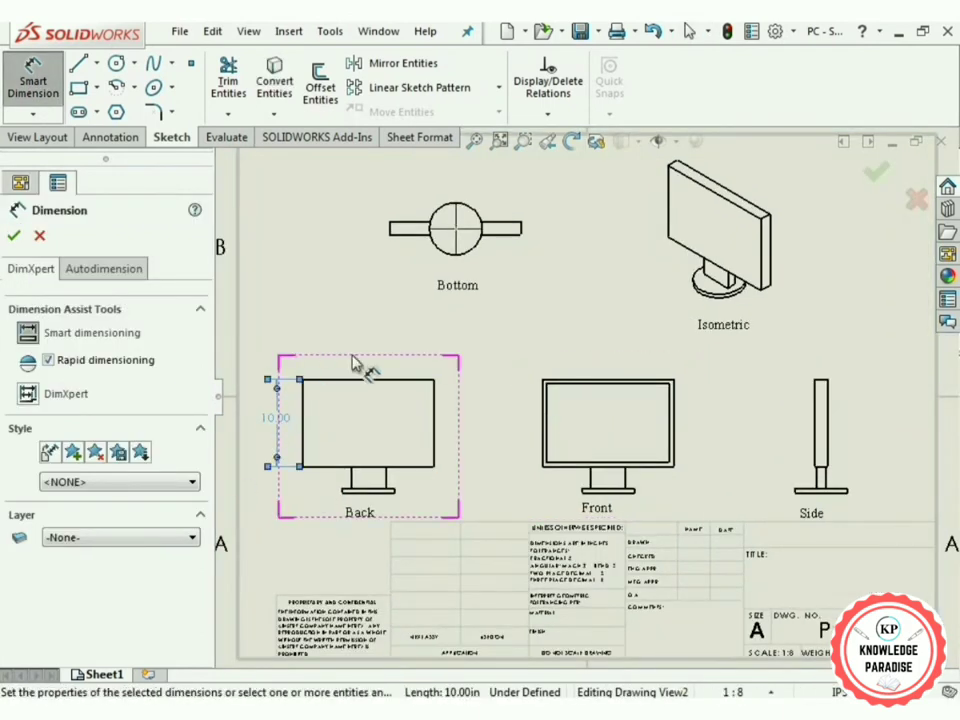
click(368, 380)
click(362, 375)
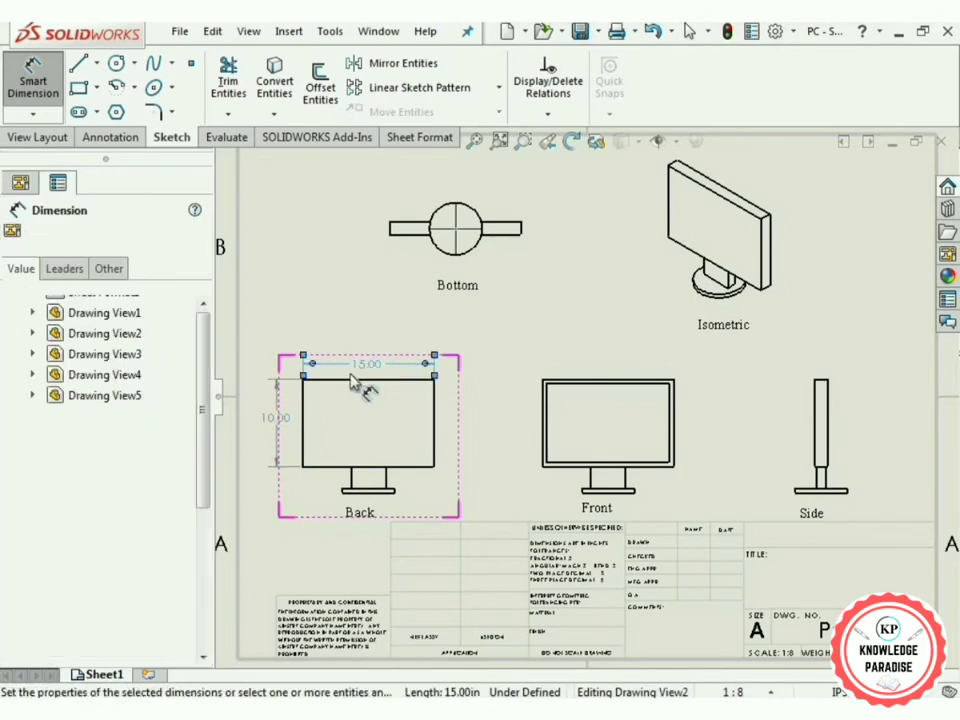
Add the 2.50 stand height and 4.00 neck width dimensions to the Back view.
scroll(400, 462, up, 2)
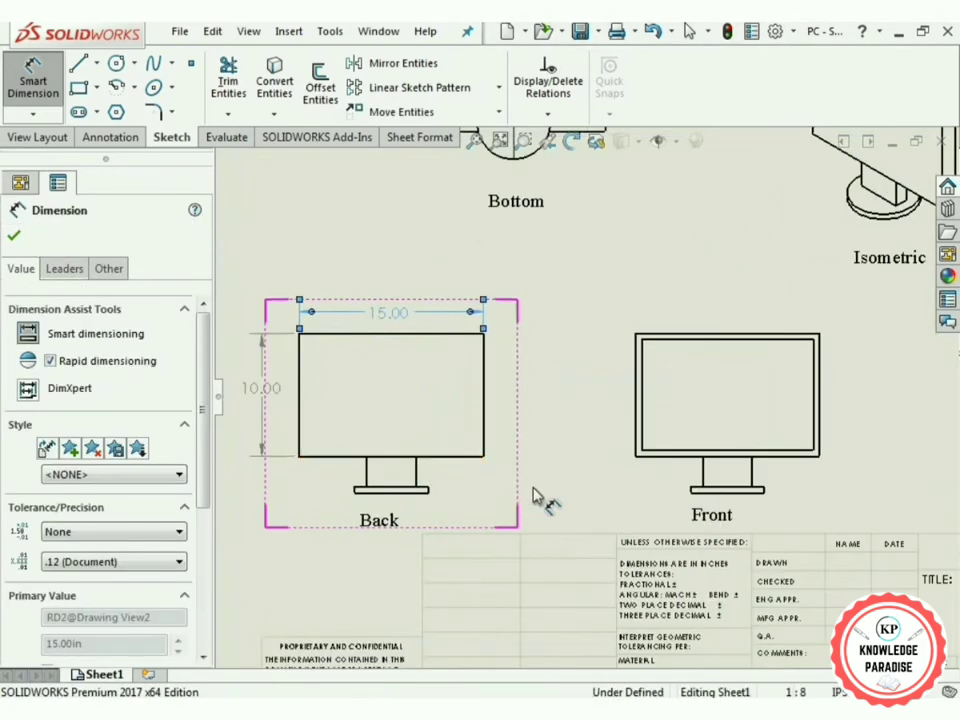
scroll(535, 500, up, 1)
click(350, 465)
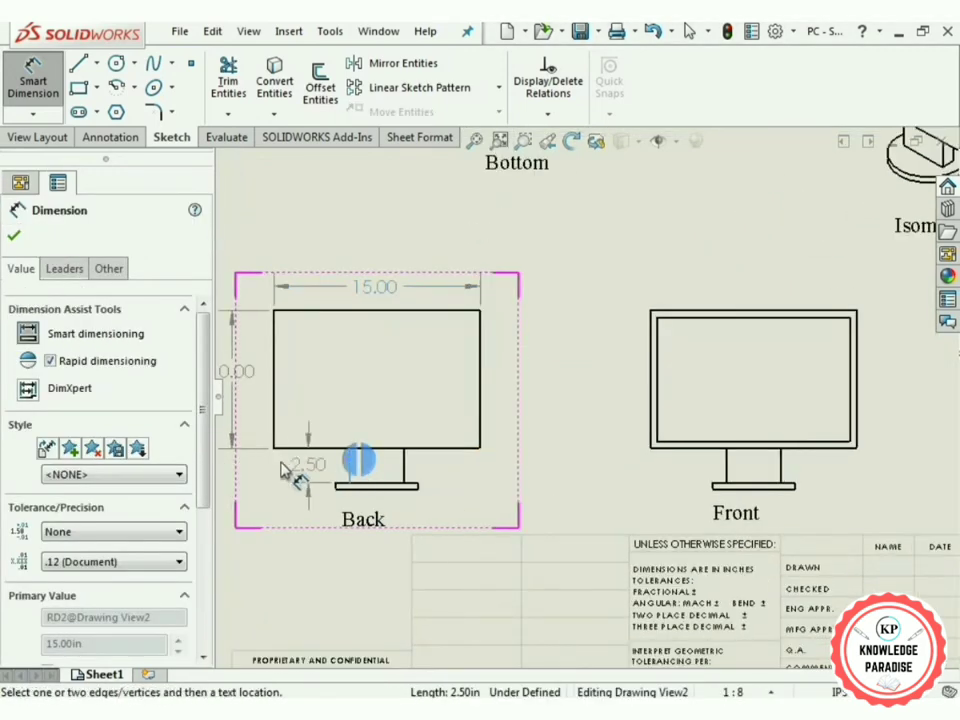
click(277, 470)
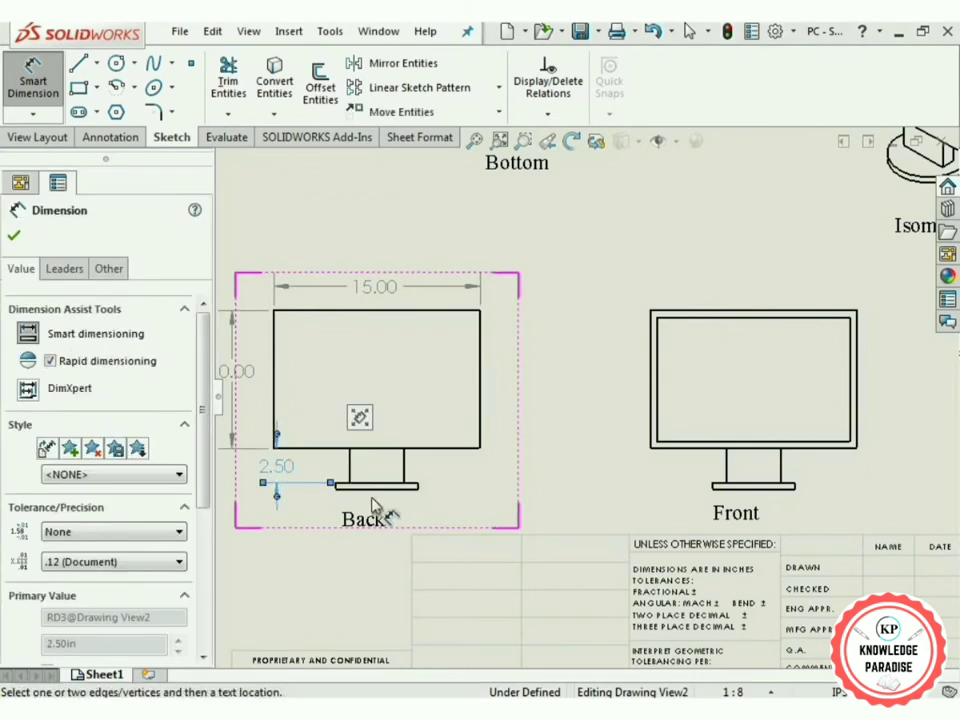
click(353, 466)
click(403, 474)
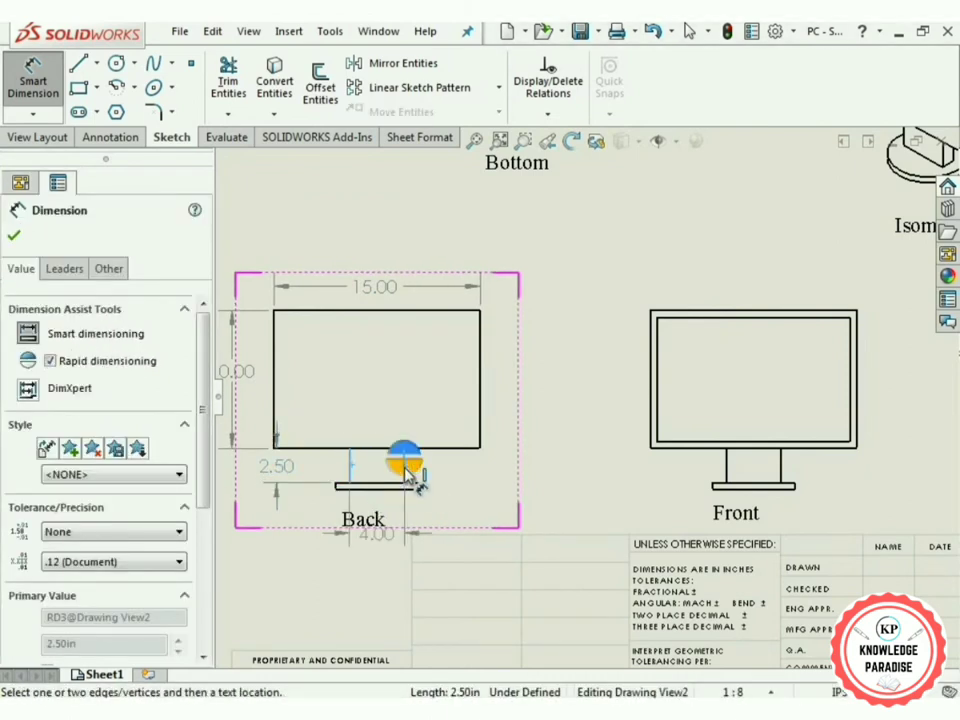
click(452, 472)
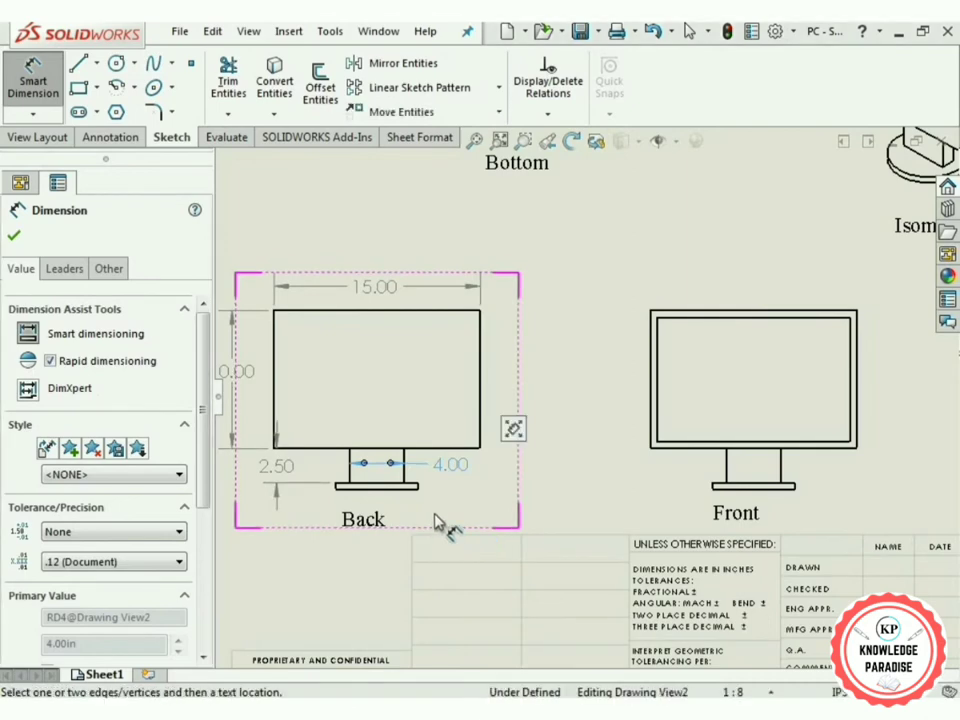
scroll(448, 520, down, 2)
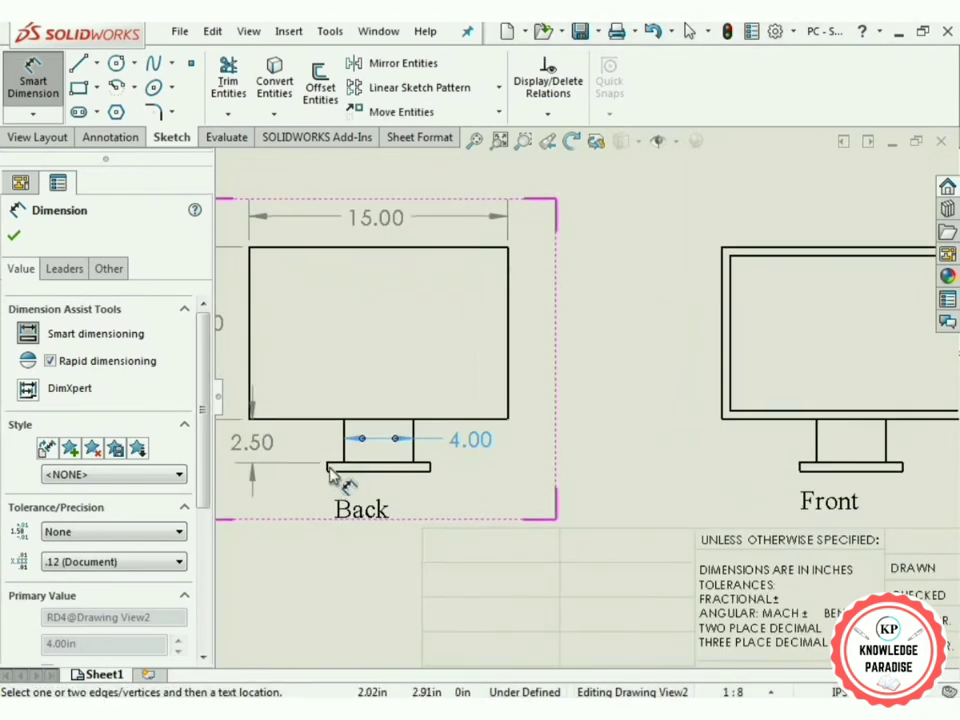
scroll(329, 470, down, 1)
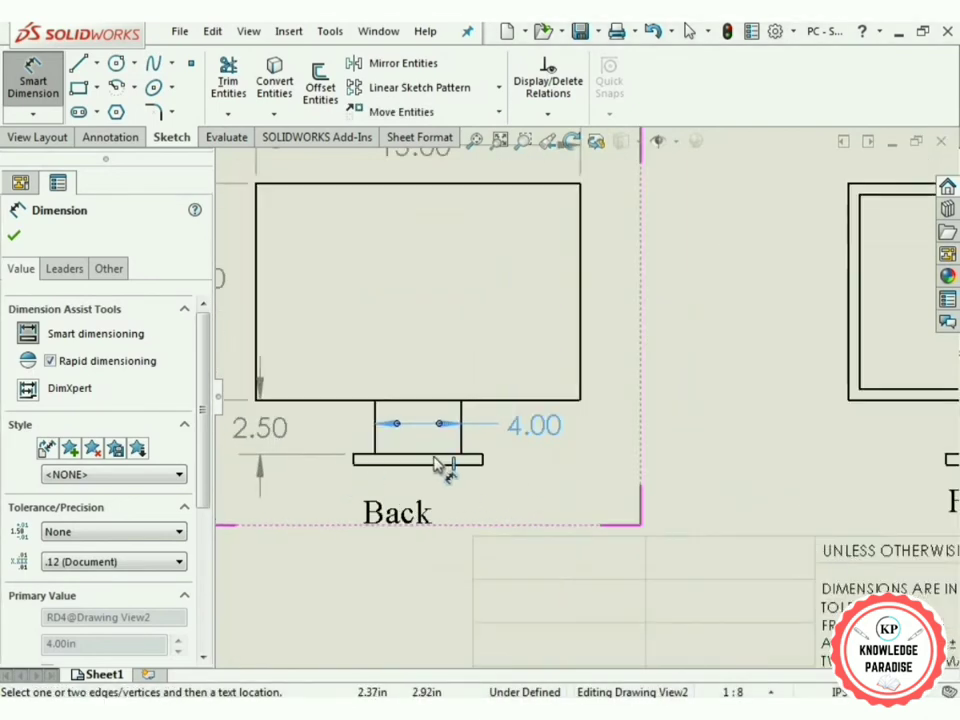
key(Escape)
Dimension the Back view's base as Ø6.00 and confirm the dimensions.
click(355, 460)
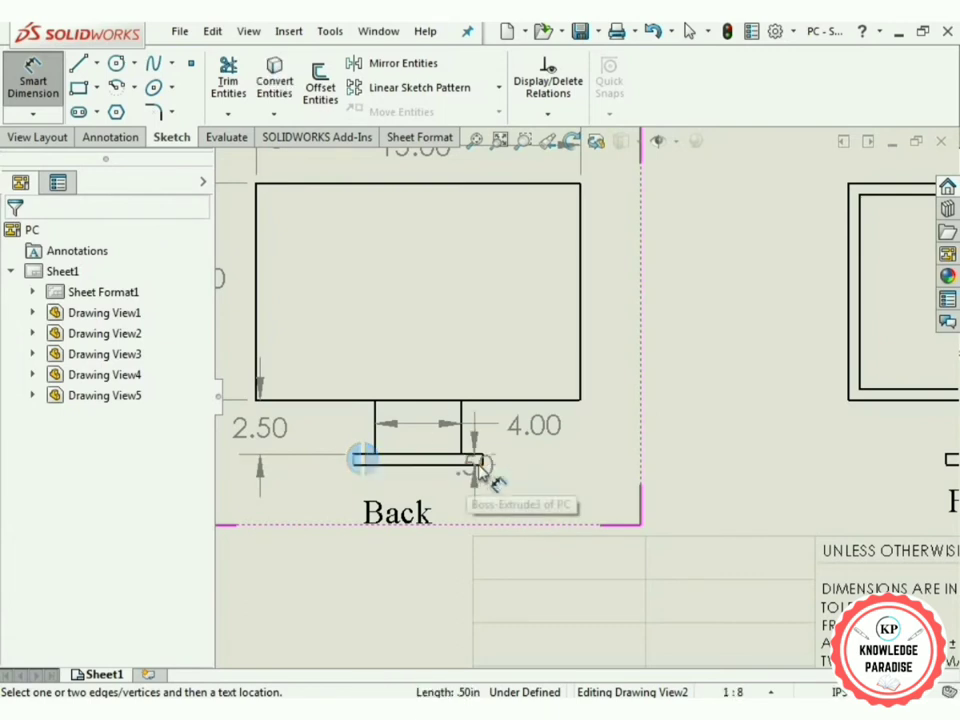
click(486, 458)
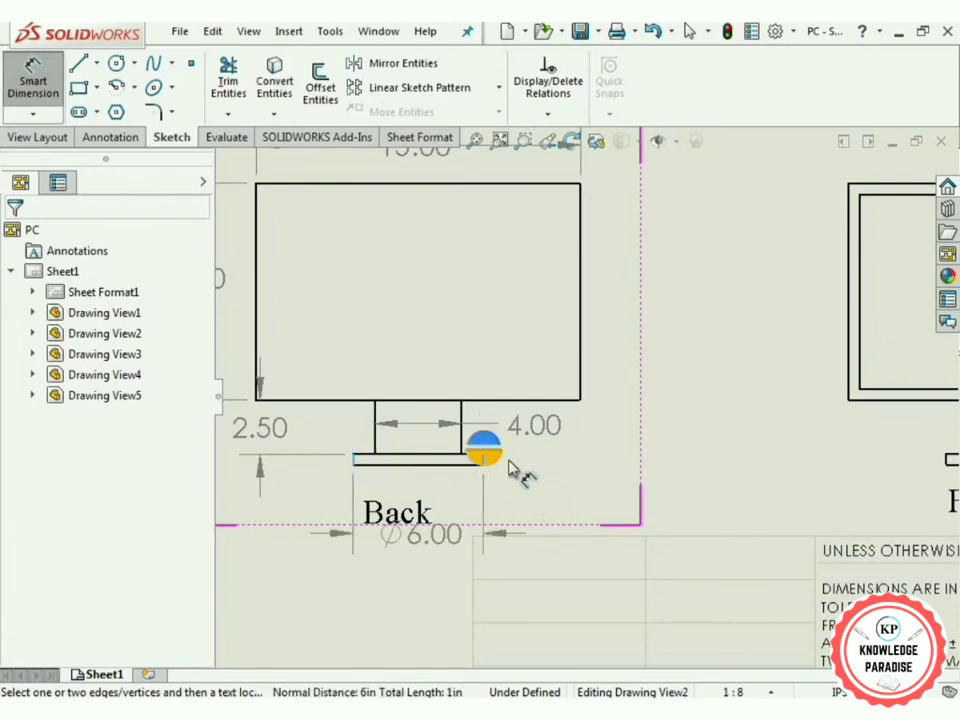
click(578, 471)
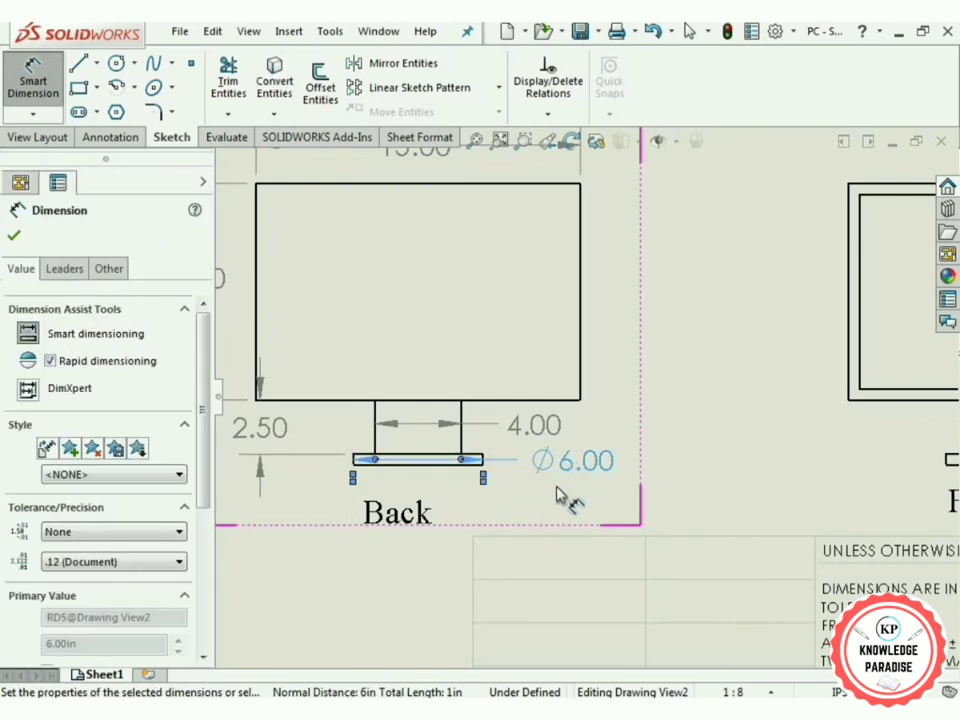
scroll(575, 488, up, 4)
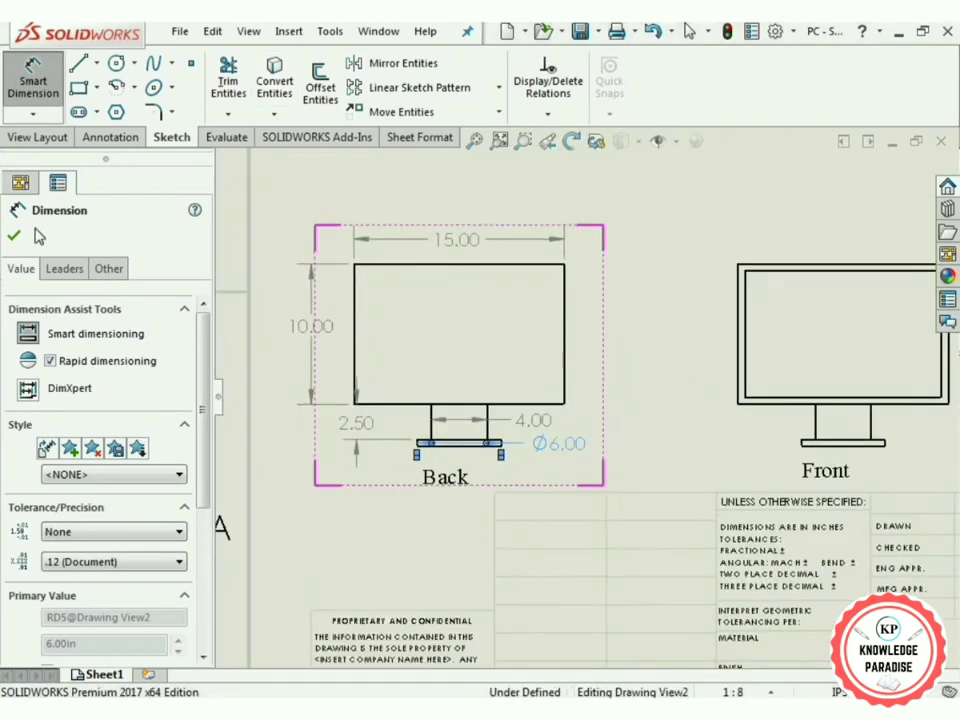
click(14, 236)
click(33, 84)
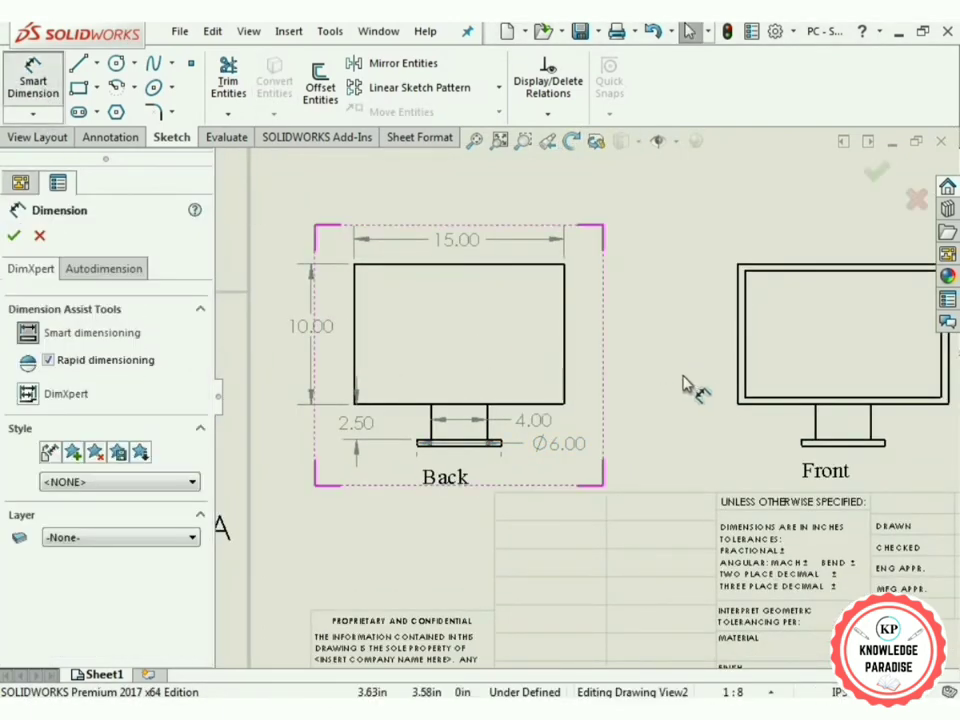
scroll(690, 386, up, 3)
Dimension the Front view's 9.00 height, 14.00 width and .50 bezel.
scroll(772, 289, down, 2)
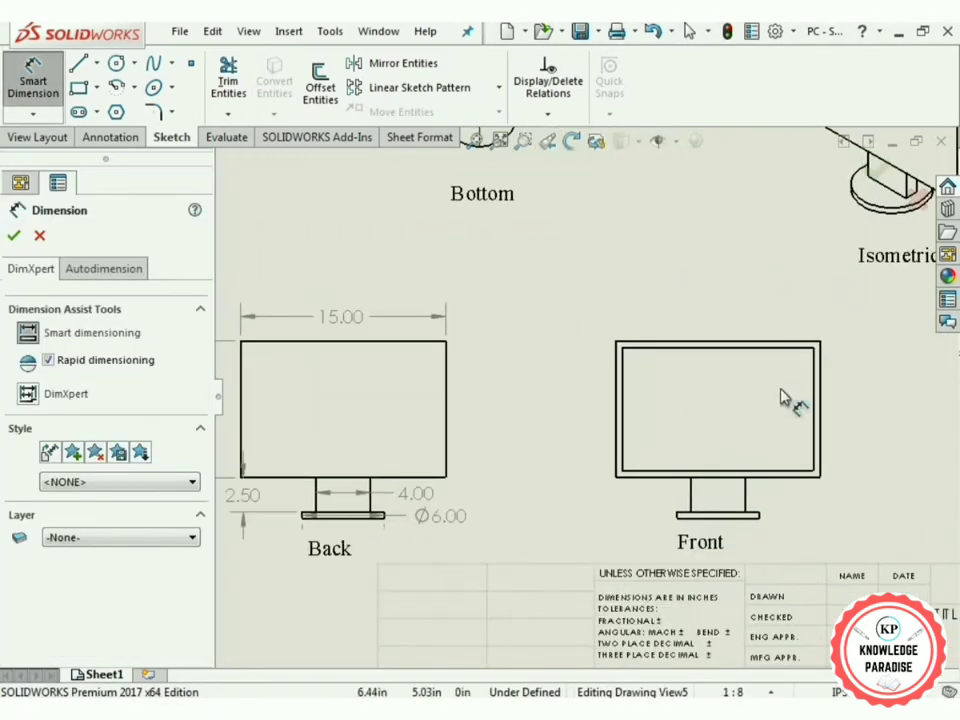
click(625, 397)
click(577, 400)
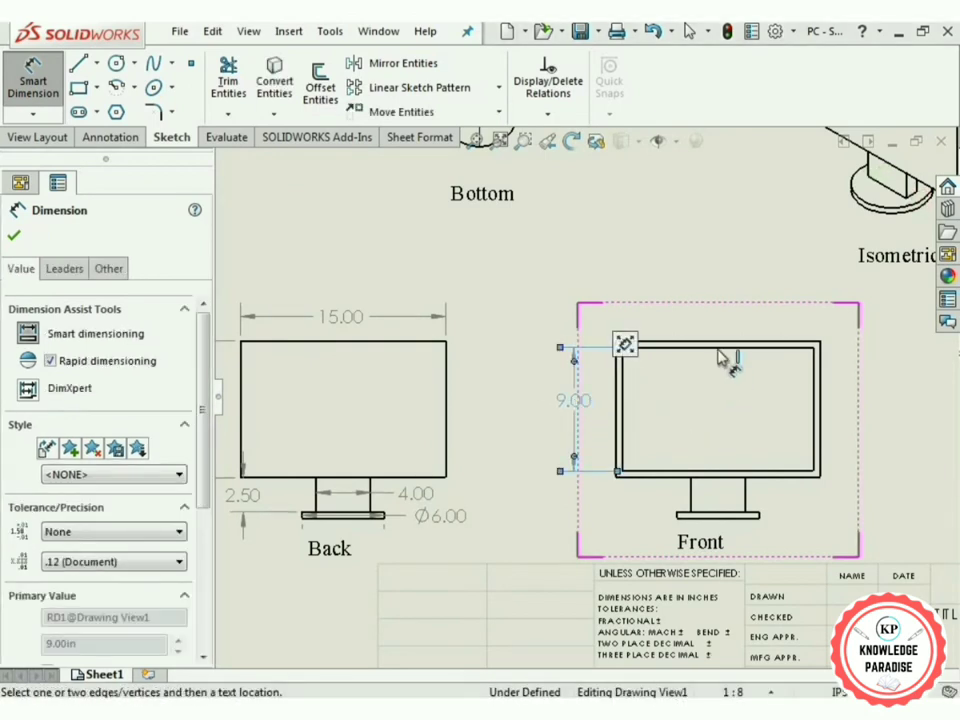
click(719, 350)
click(716, 336)
scroll(790, 460, down, 2)
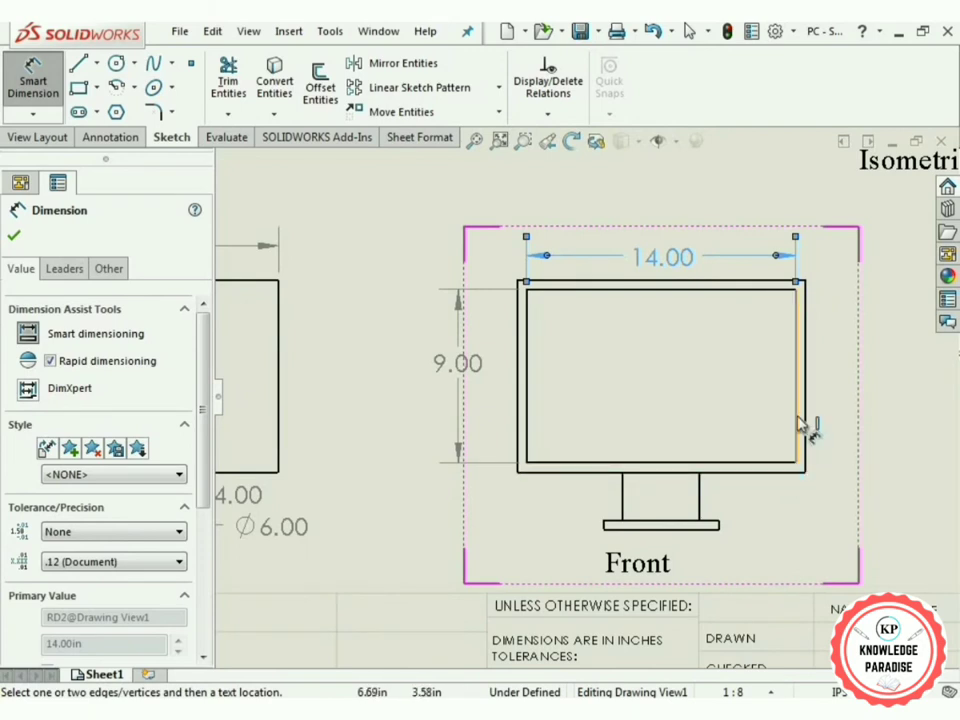
click(805, 415)
click(813, 402)
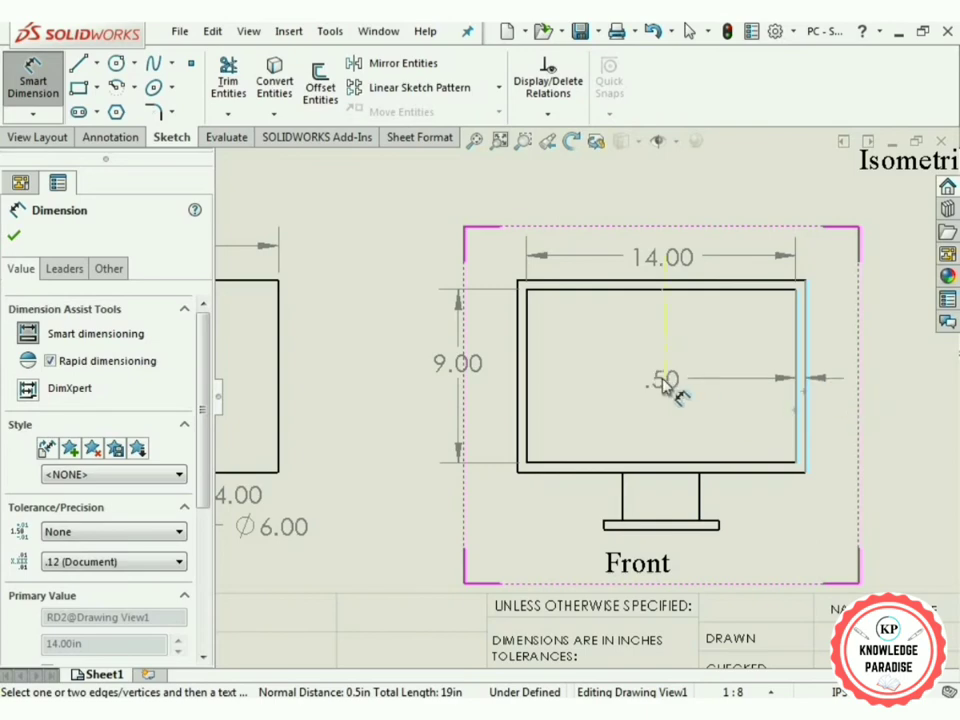
click(858, 391)
key(z)
key(z)
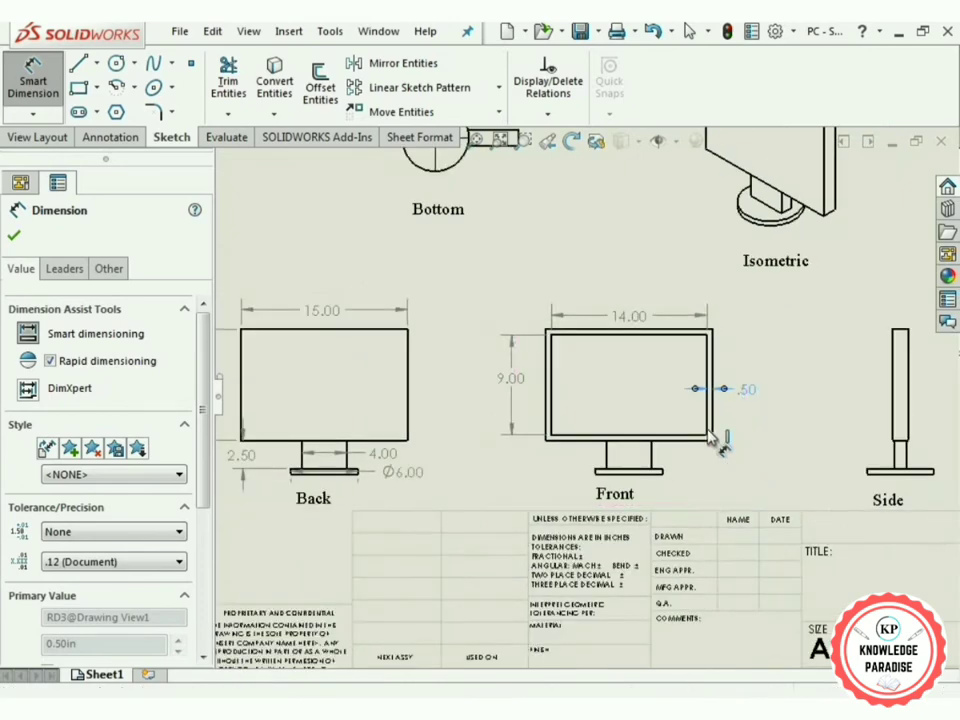
Add the 2.50 stand height from the monitor's bottom edge to the base.
scroll(705, 445, down, 2)
scroll(645, 440, up, 1)
scroll(610, 410, down, 1)
scroll(600, 399, up, 1)
scroll(600, 399, down, 1)
click(600, 444)
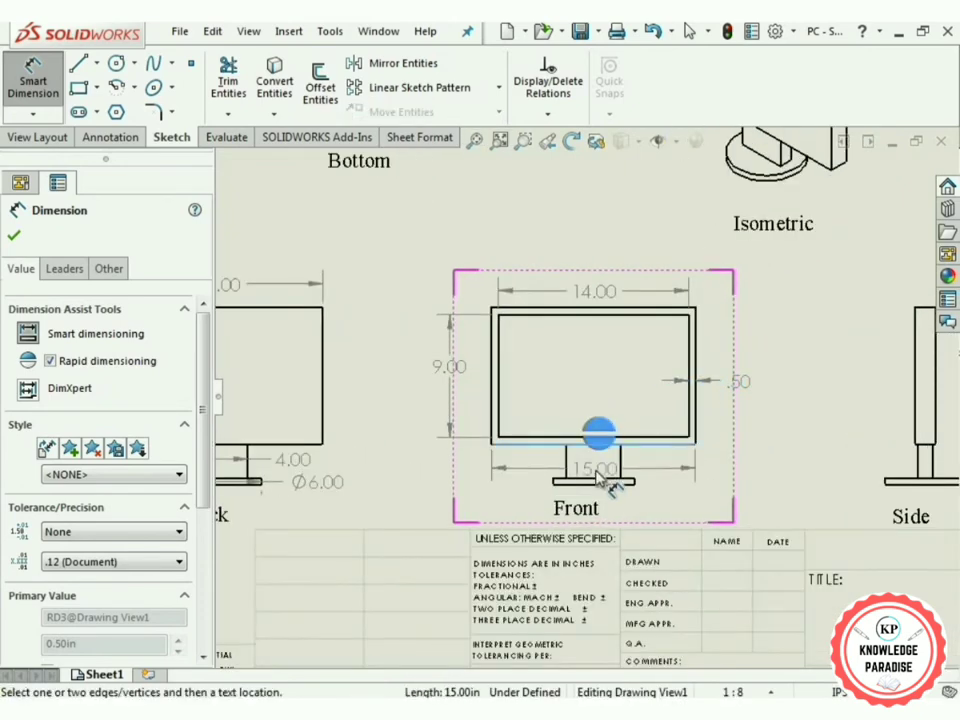
click(586, 479)
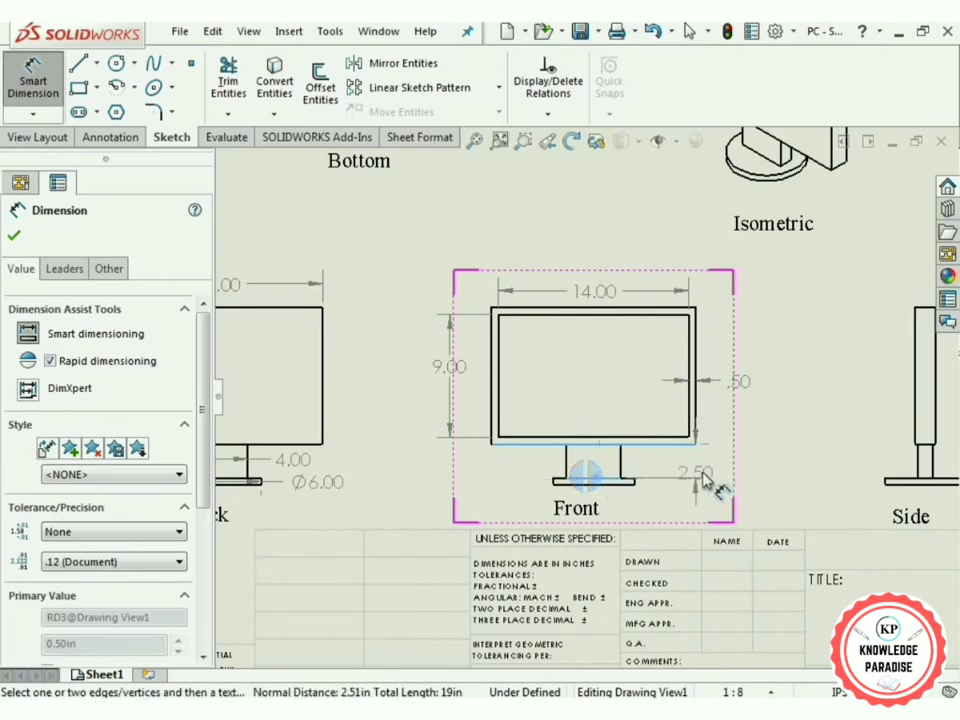
click(735, 470)
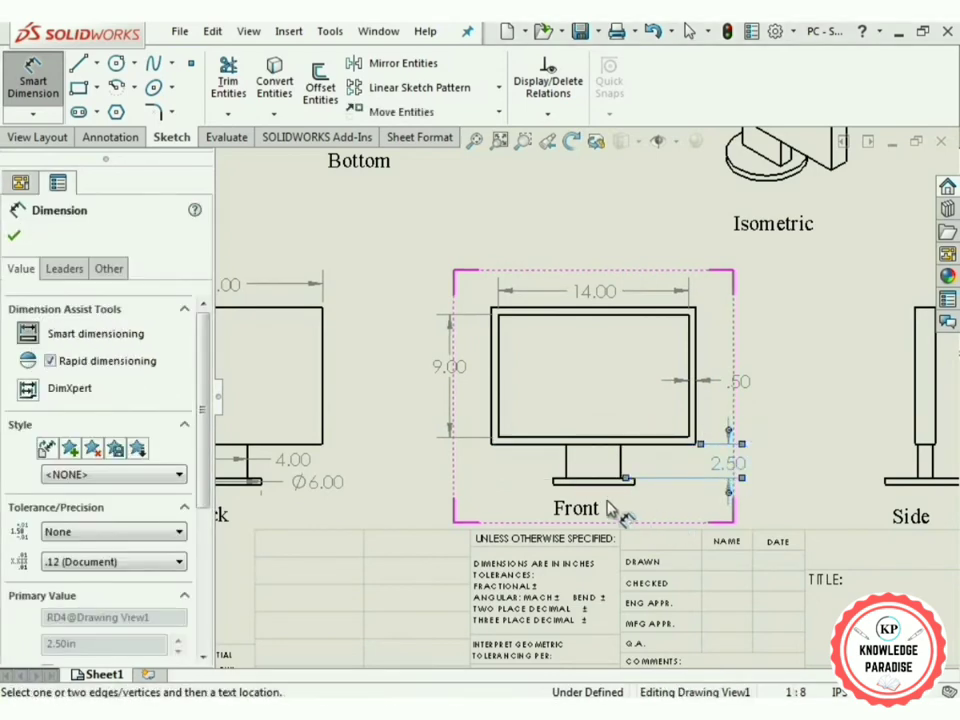
Dimension the .50 base thickness at the left and exit dimensioning.
scroll(618, 500, down, 2)
scroll(600, 450, up, 3)
scroll(577, 412, down, 1)
scroll(553, 403, up, 2)
scroll(619, 444, down, 3)
click(621, 462)
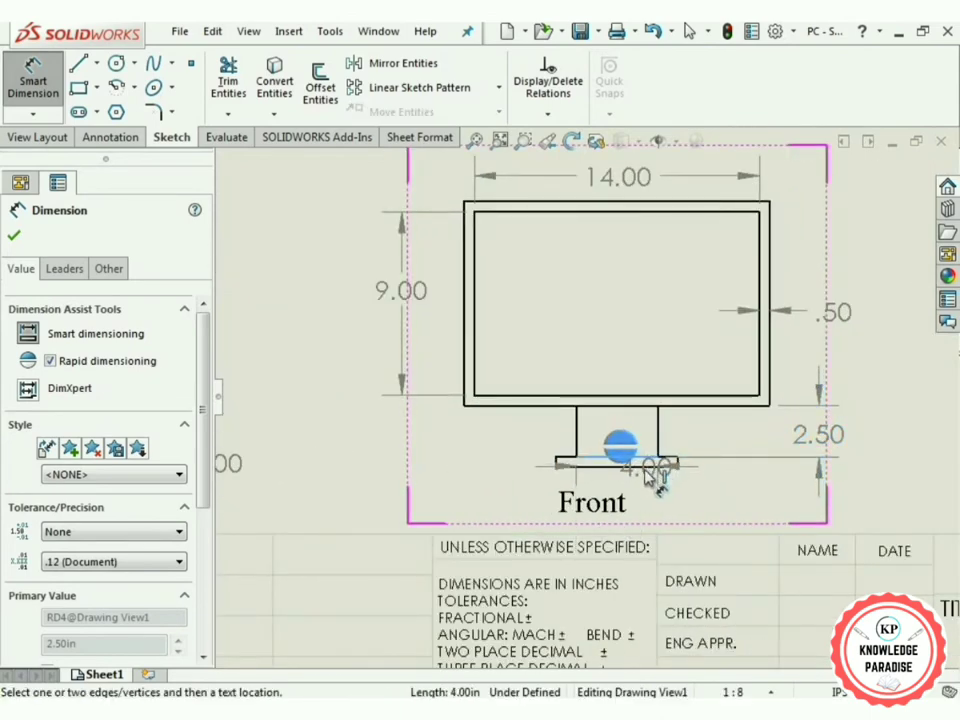
click(557, 461)
click(510, 452)
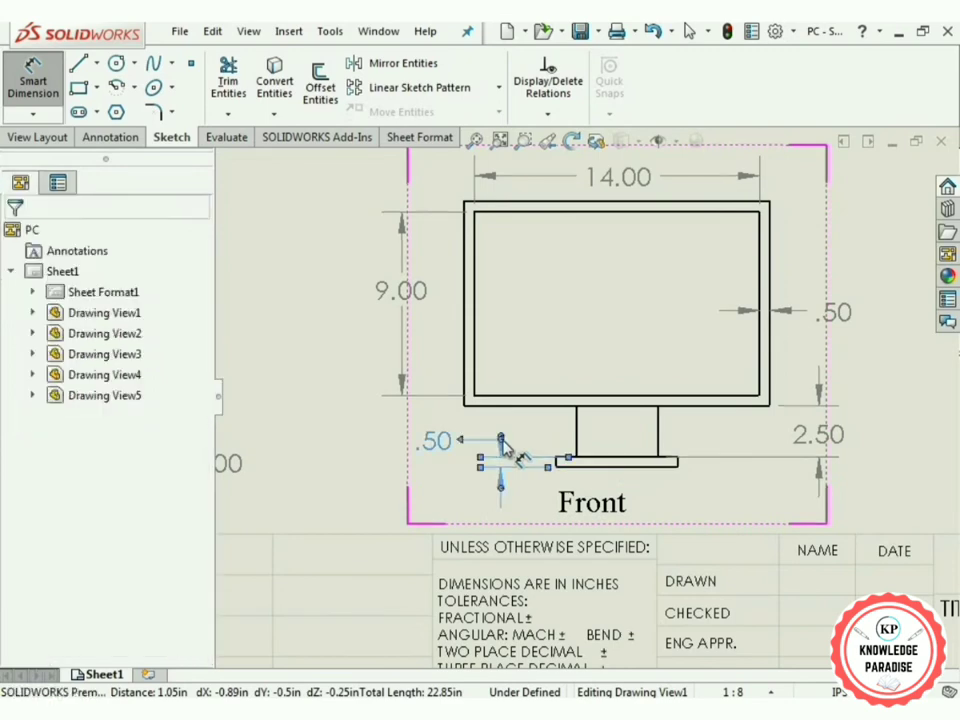
click(20, 182)
key(Escape)
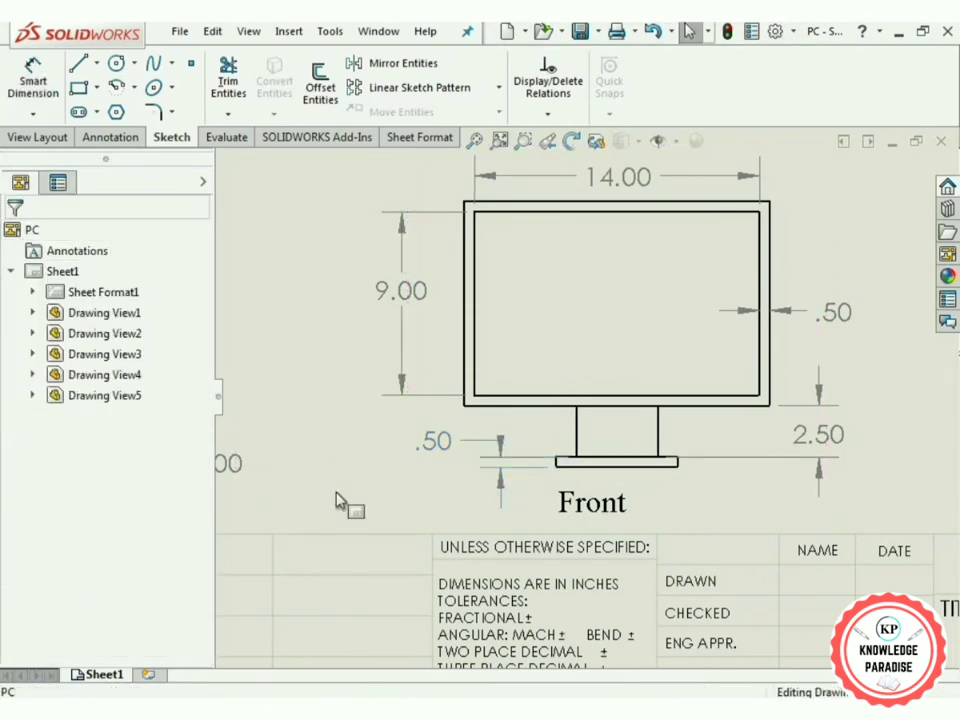
scroll(337, 503, up, 5)
scroll(656, 330, down, 4)
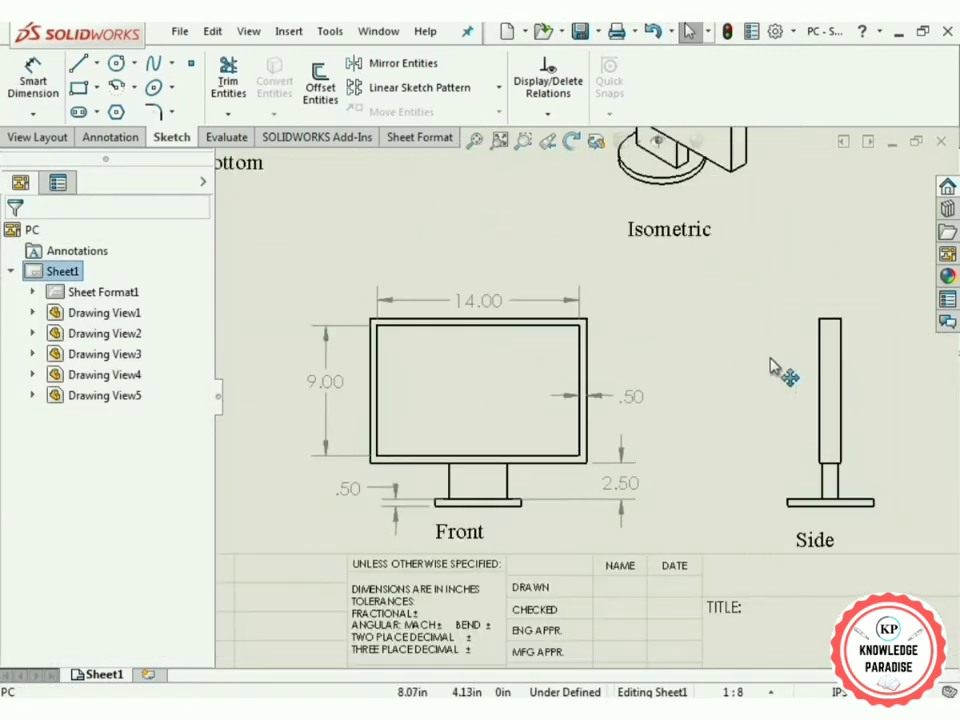
Dimension the Side view with a 1.50 width and a ⌀6.00 base.
click(30, 88)
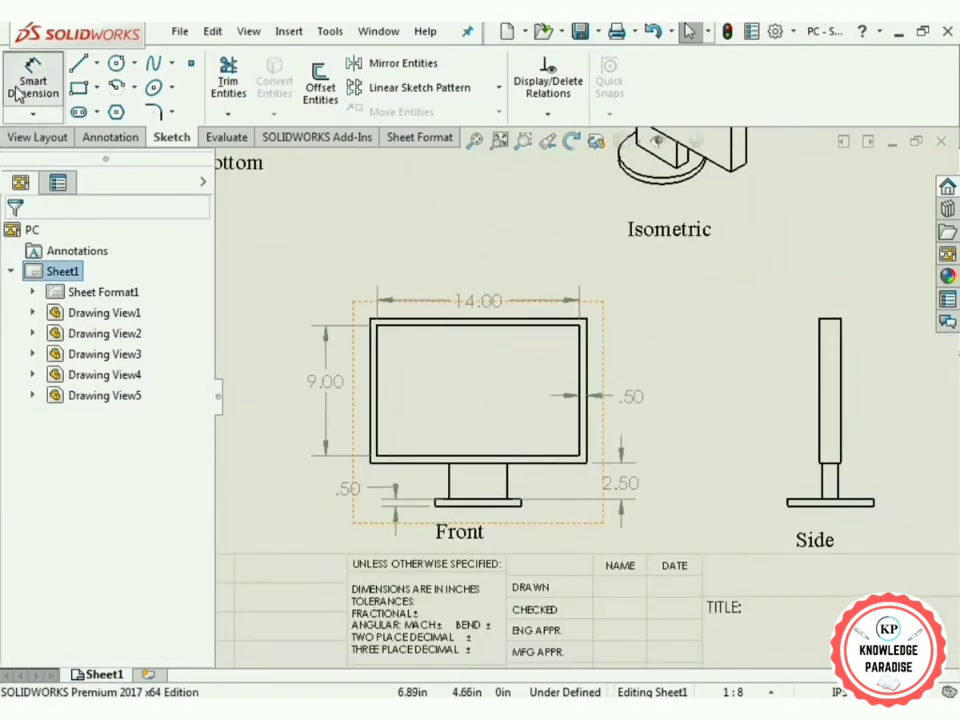
click(834, 322)
click(742, 303)
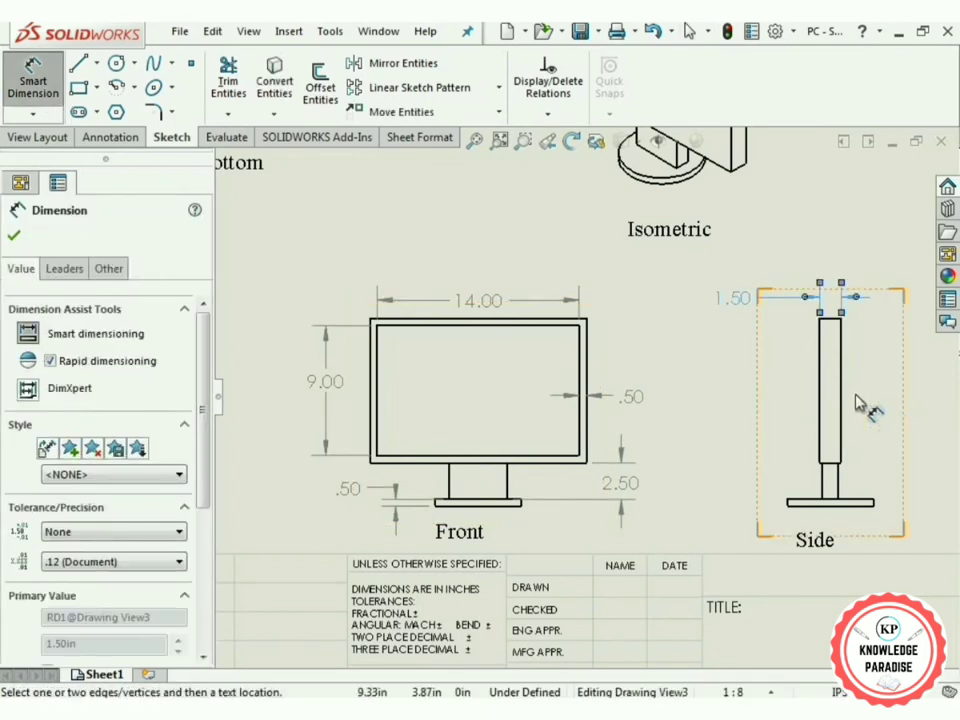
scroll(840, 435, down, 2)
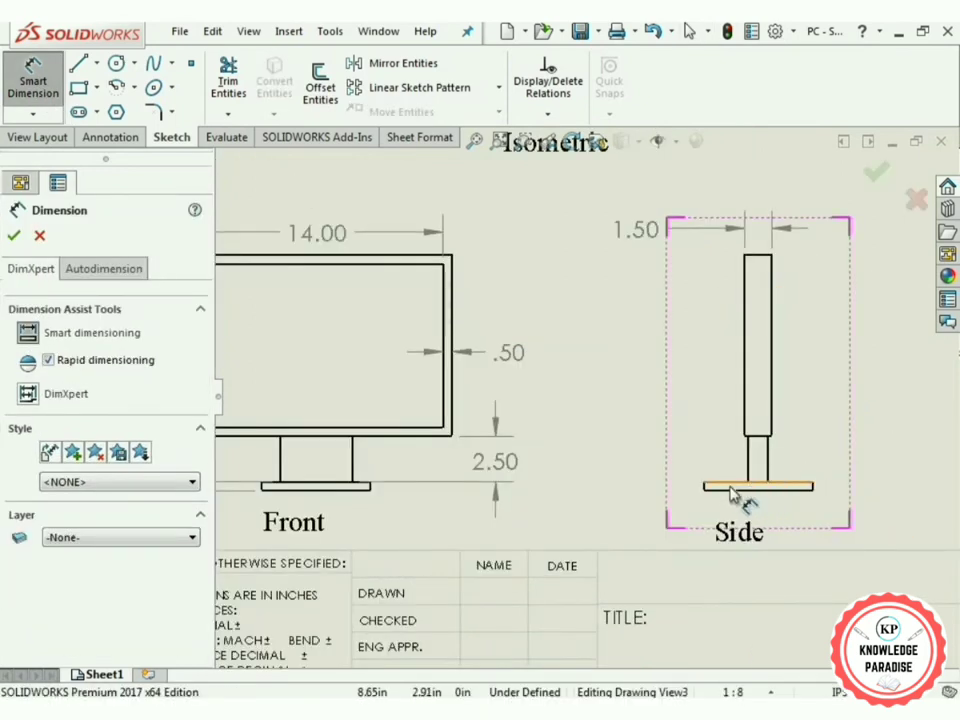
scroll(733, 494, down, 2)
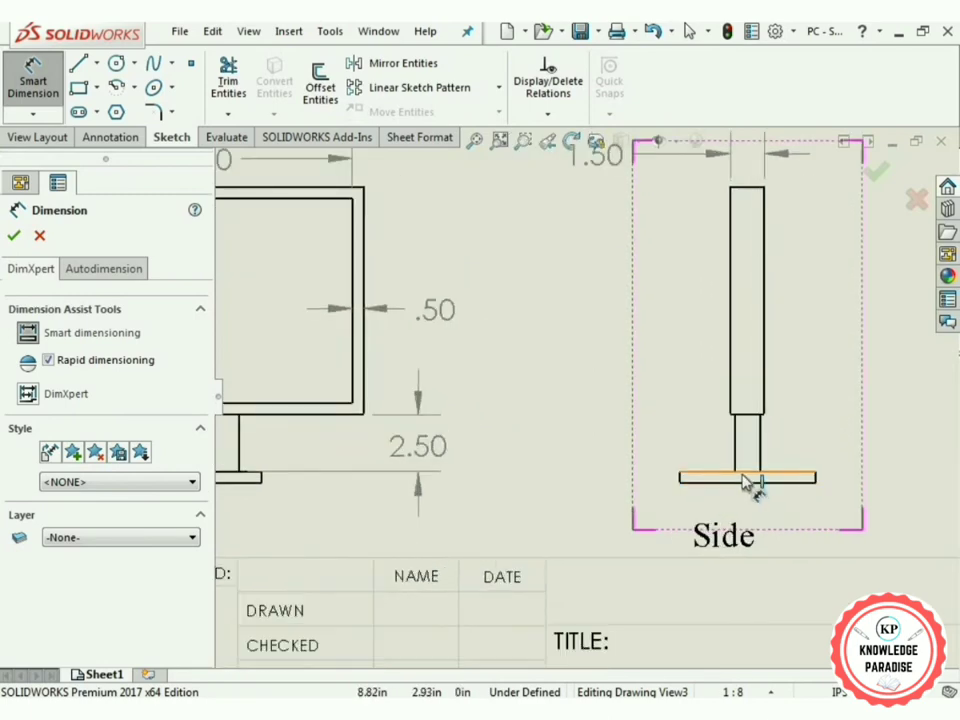
click(750, 478)
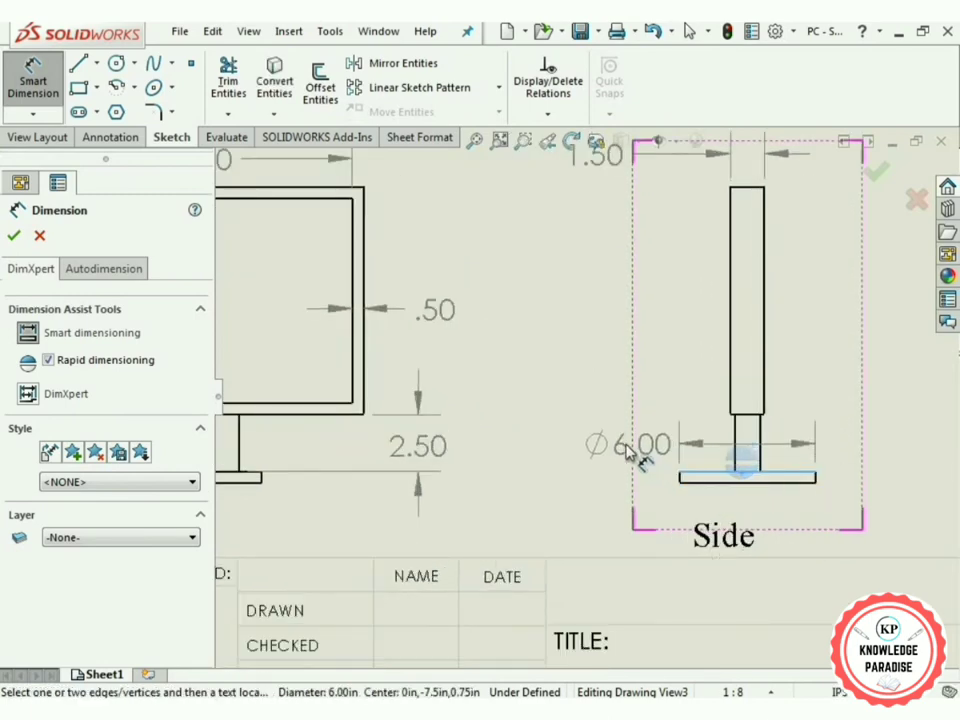
click(630, 450)
Add a ⌀6.00 dimension to the Bottom view's circle and confirm.
scroll(531, 321, up, 6)
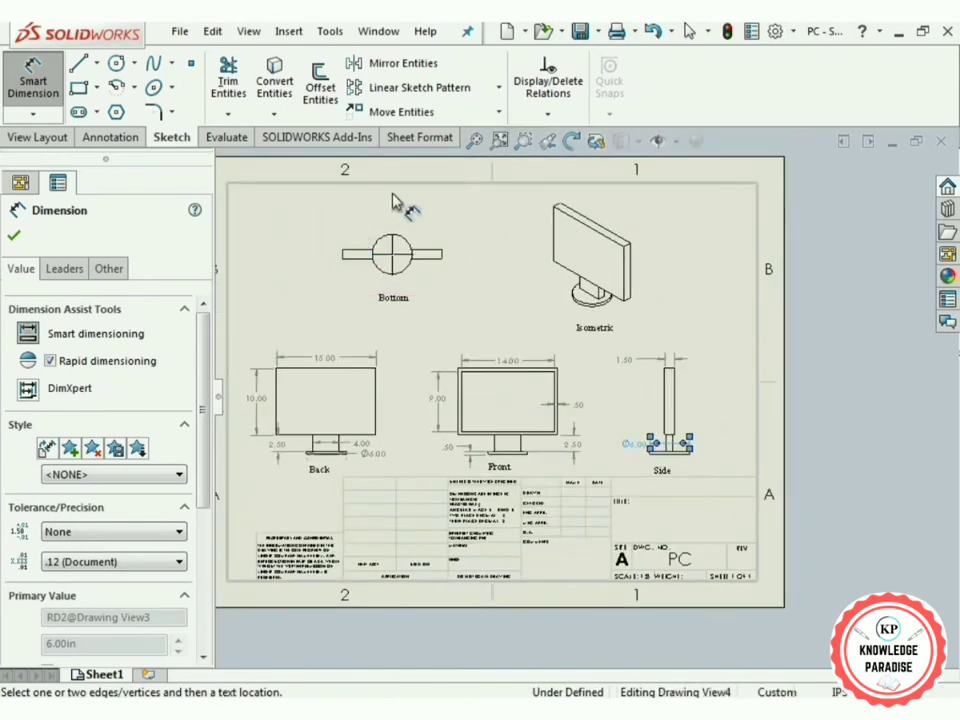
scroll(395, 199, down, 3)
click(448, 285)
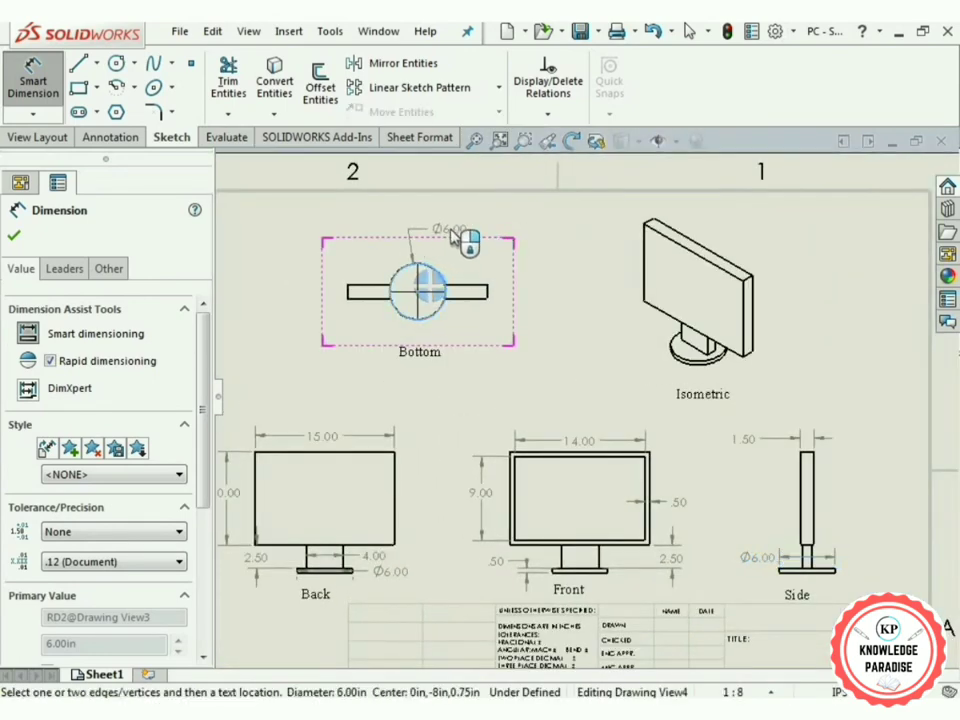
click(460, 232)
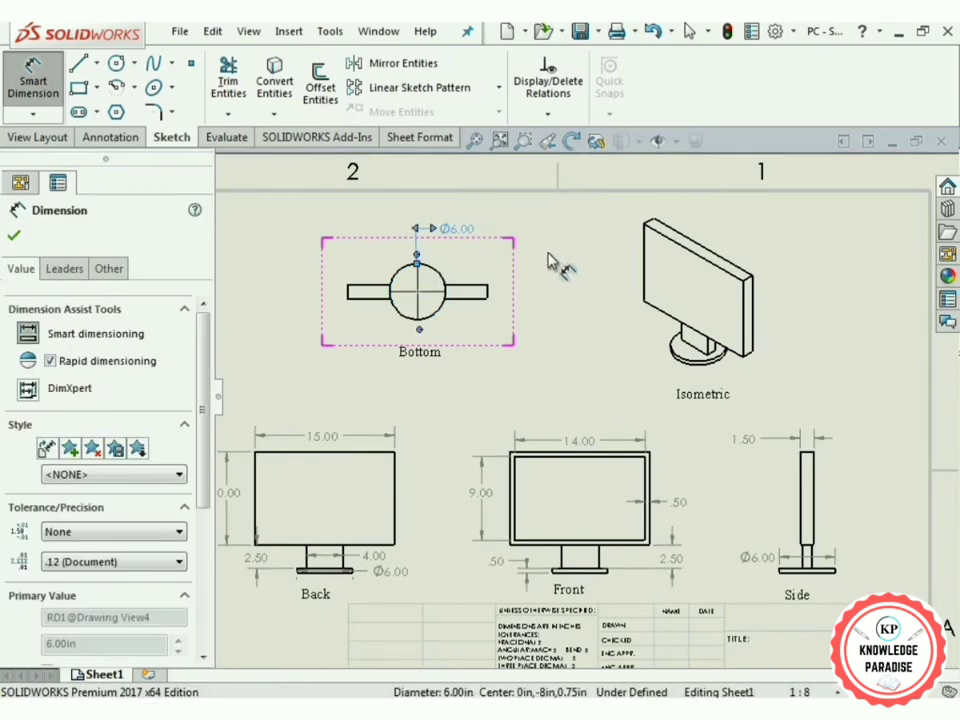
click(16, 236)
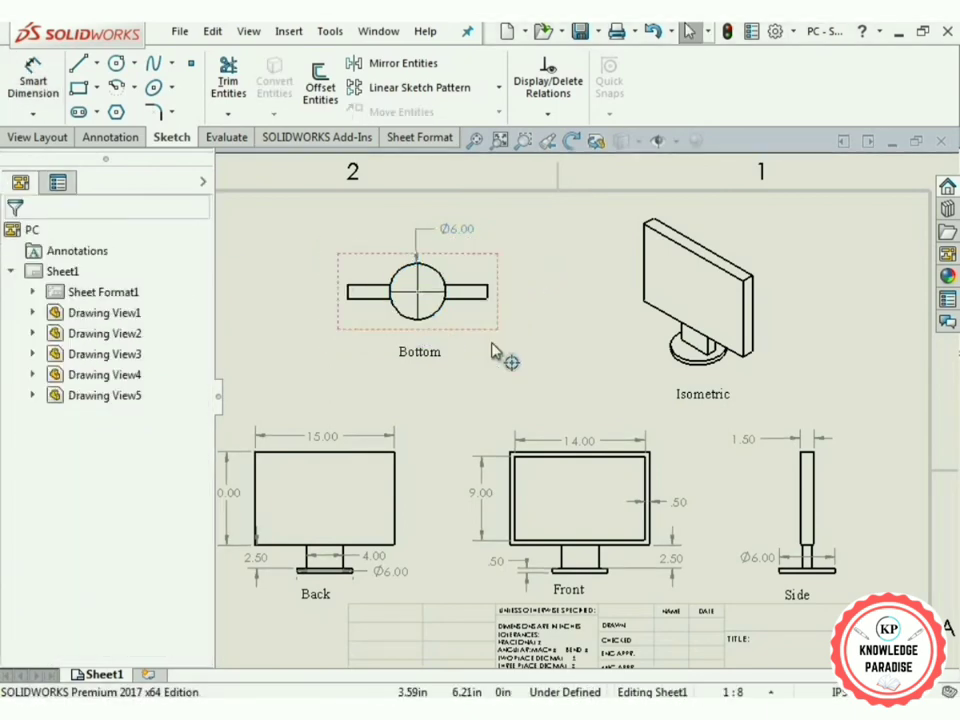
scroll(863, 615, down, 2)
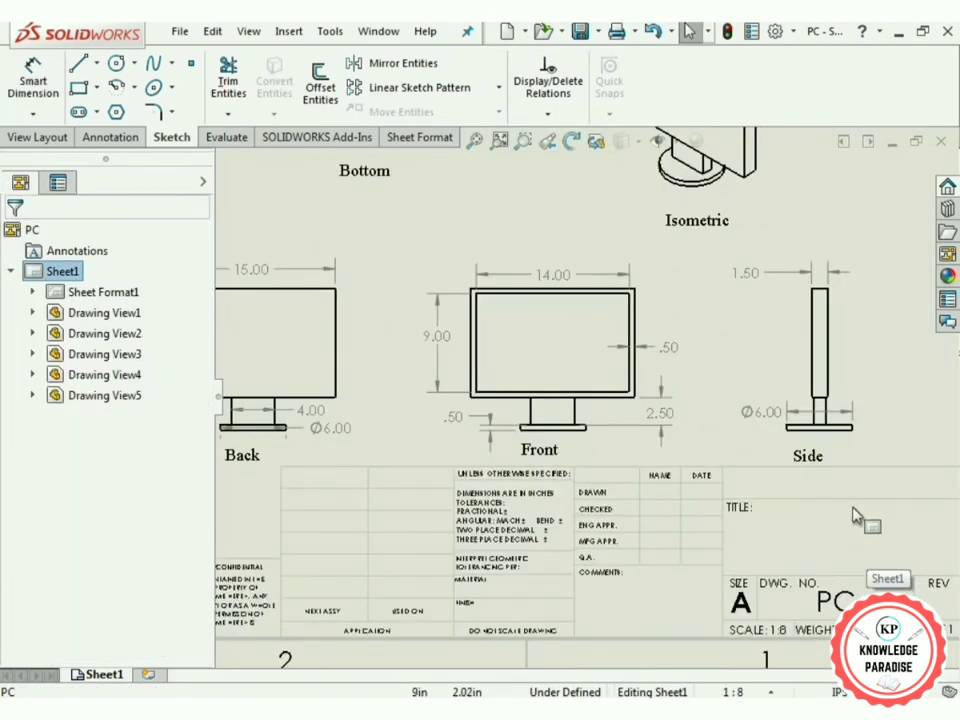
Place a new note inside the title block's TITLE field.
click(112, 137)
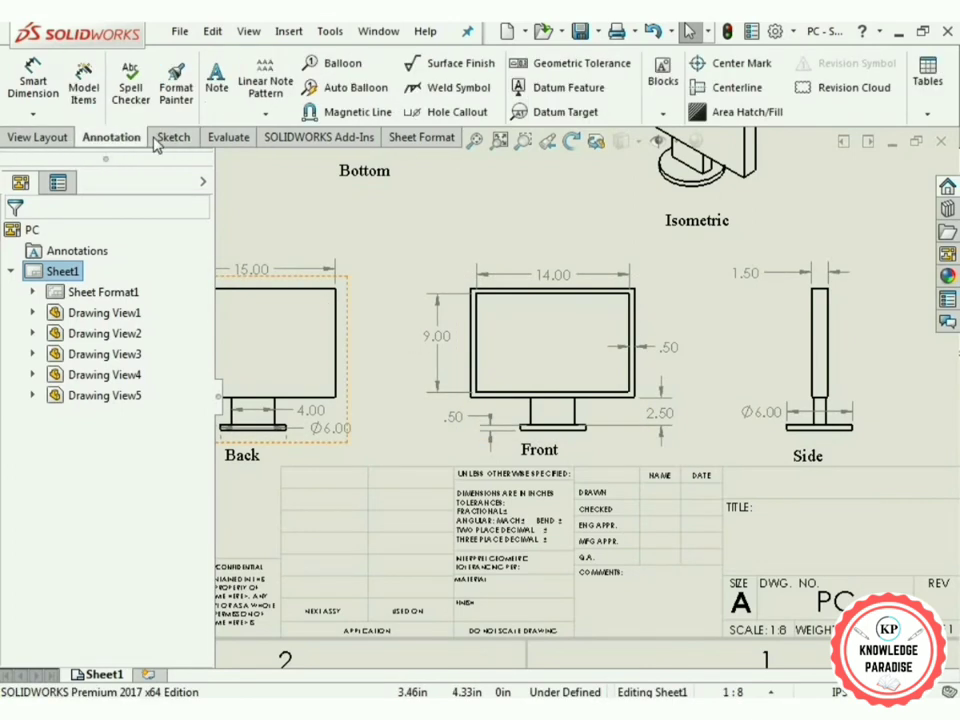
click(217, 80)
click(742, 509)
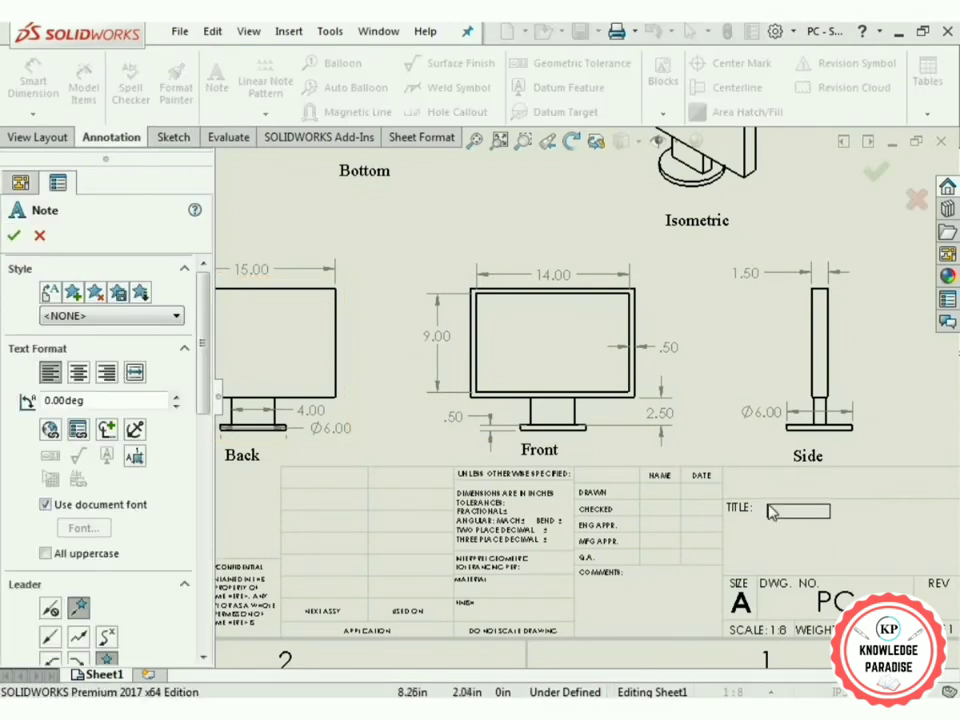
text(XXXXXXX)
click(750, 512)
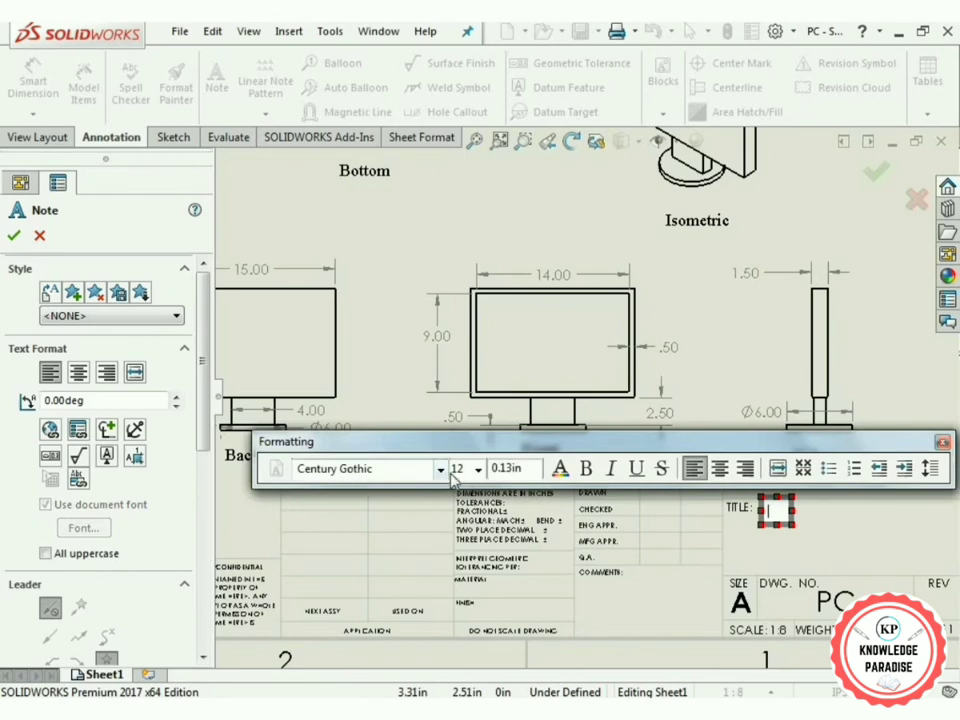
Set the note font to Times New Roman at size 20.
click(440, 469)
scroll(462, 317, down, 10)
scroll(350, 320, down, 10)
click(350, 80)
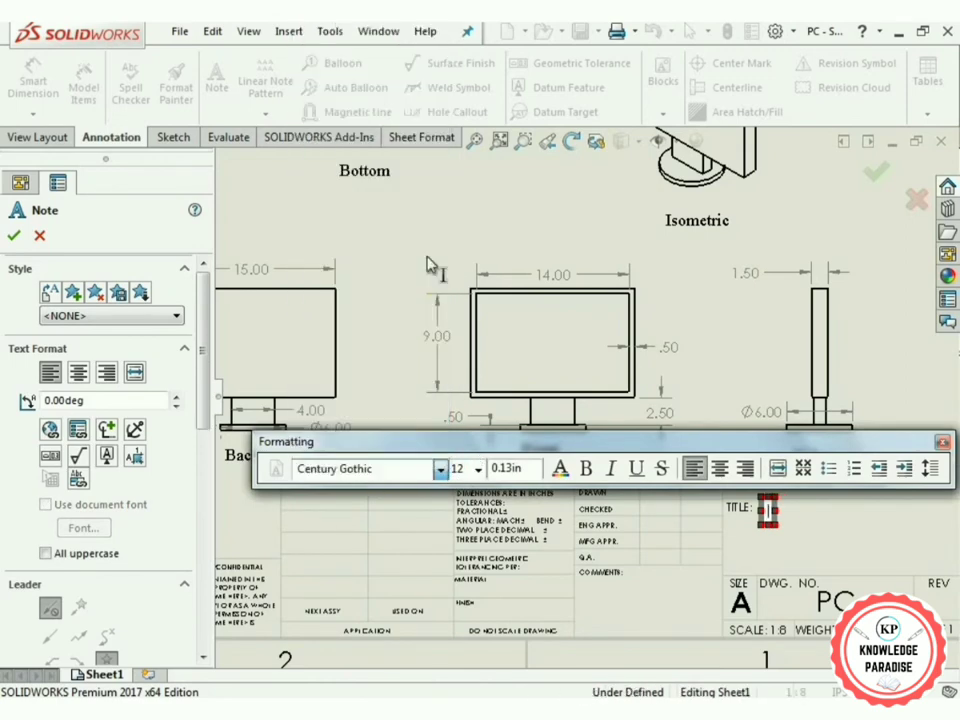
click(478, 469)
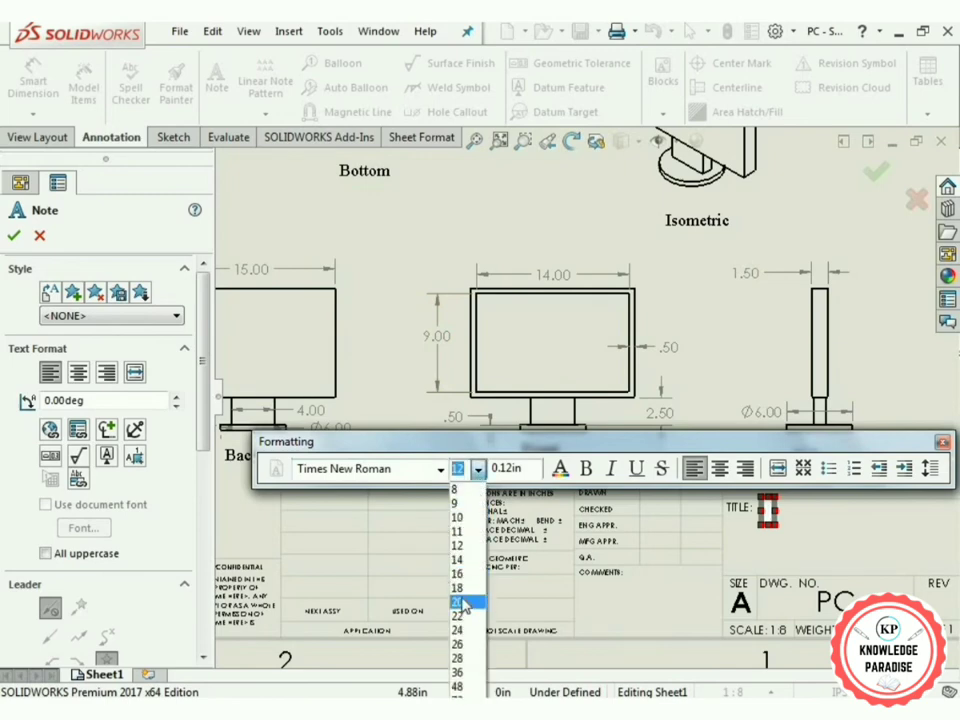
click(462, 603)
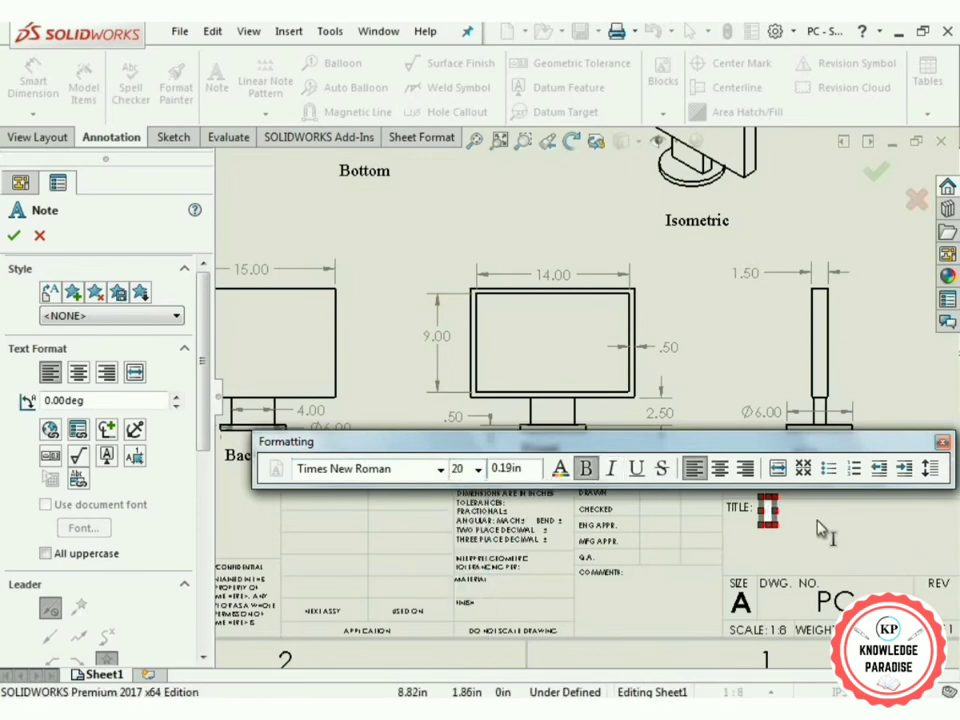
Enter MONITOR as the title text and accept the note.
text(MONITOR)
click(13, 232)
scroll(575, 325, up, 3)
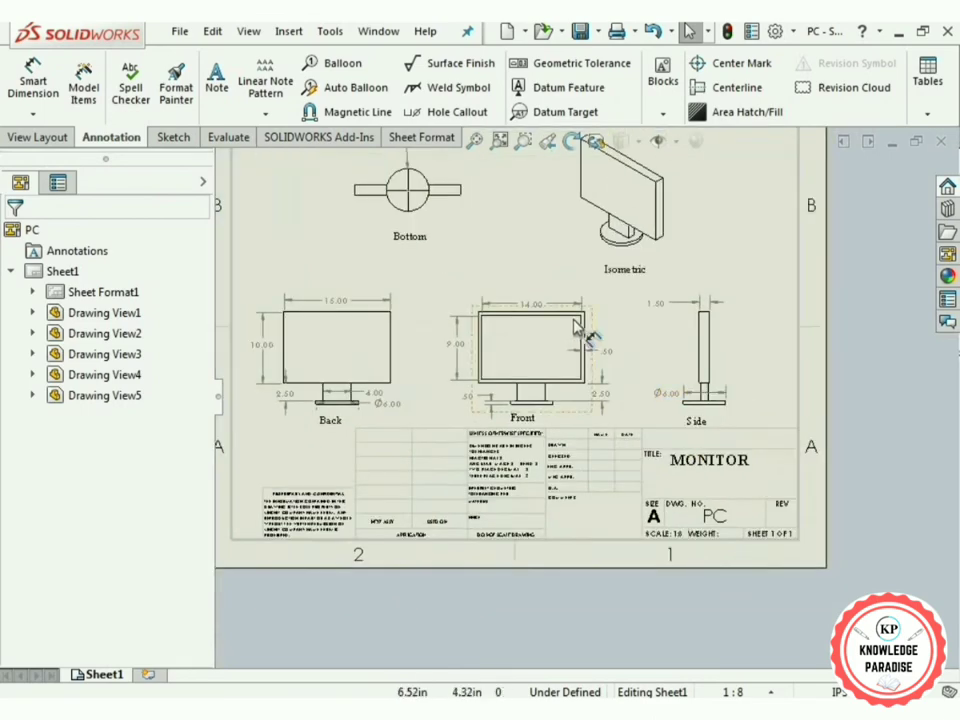
scroll(577, 328, up, 2)
click(715, 484)
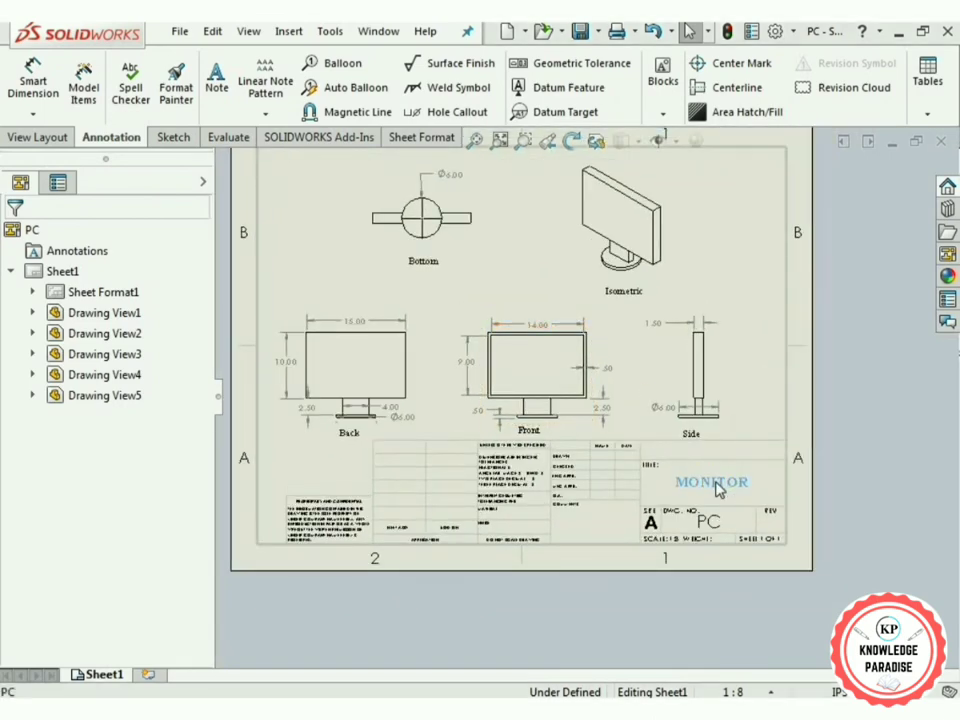
scroll(472, 290, down, 2)
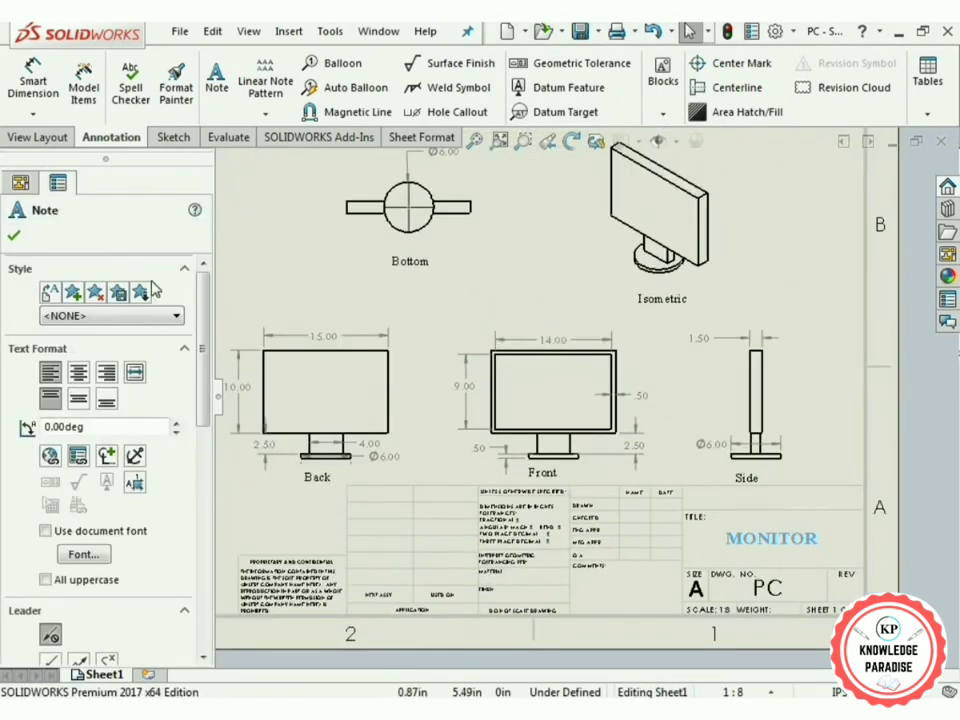
click(13, 236)
key(f)
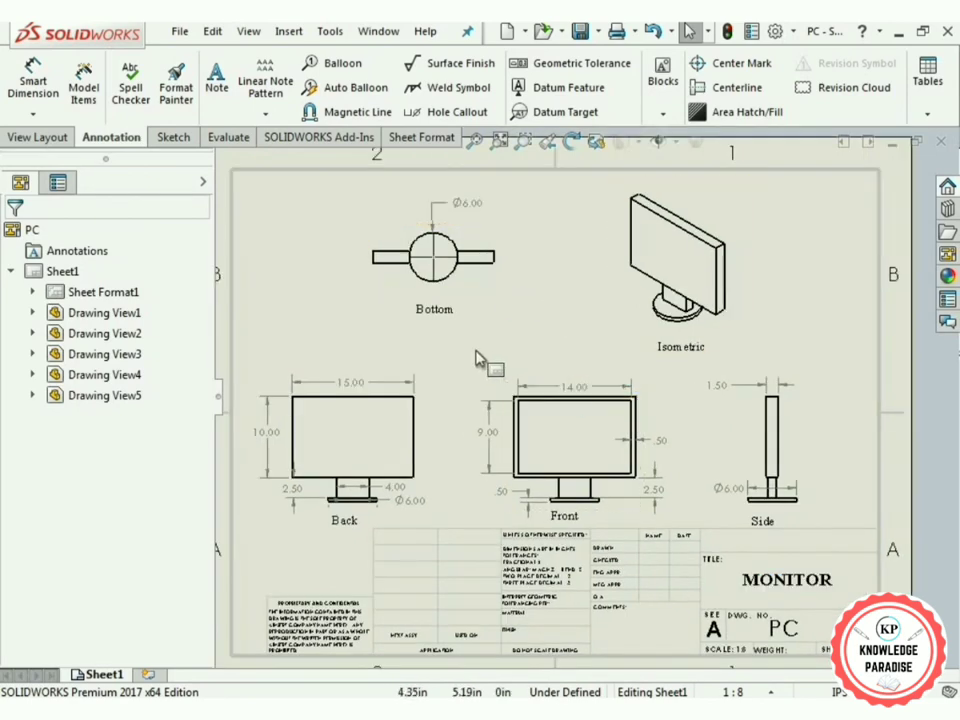
click(345, 521)
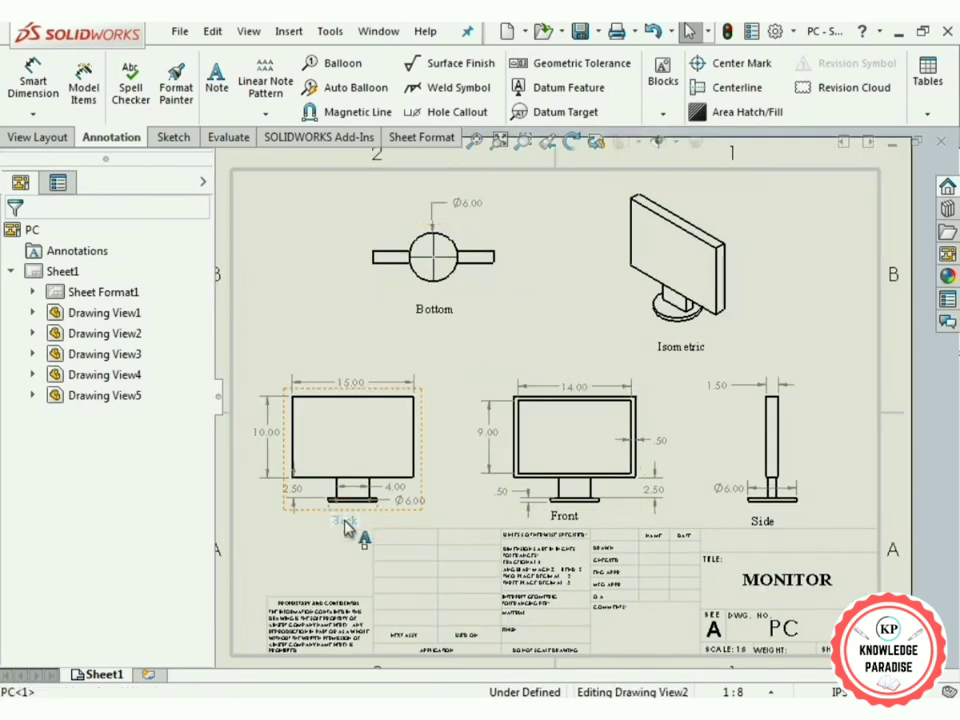
click(527, 527)
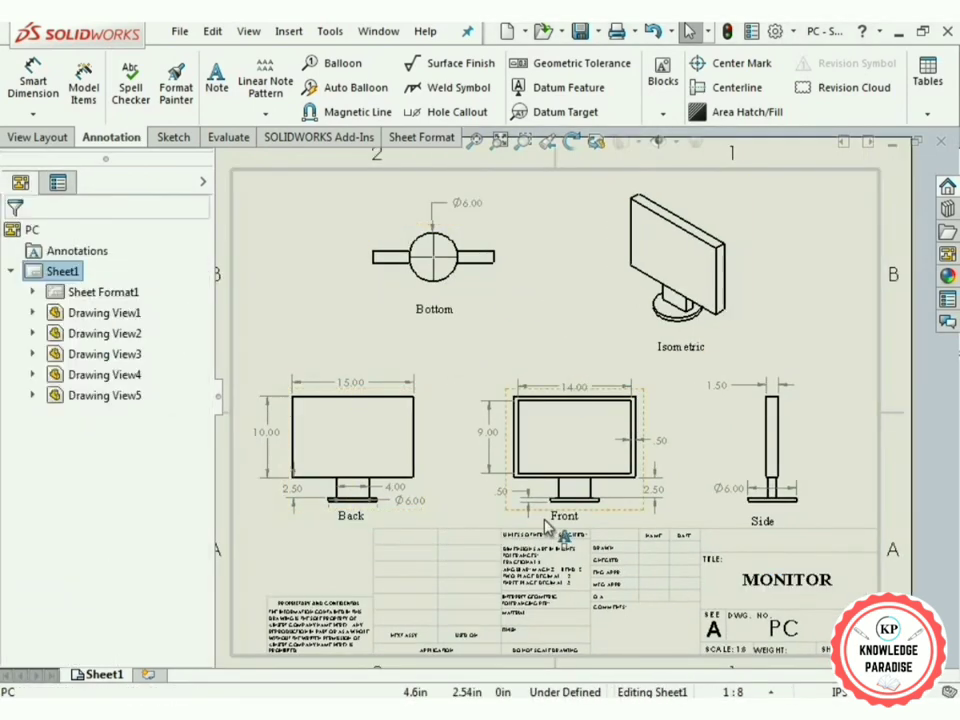
click(567, 517)
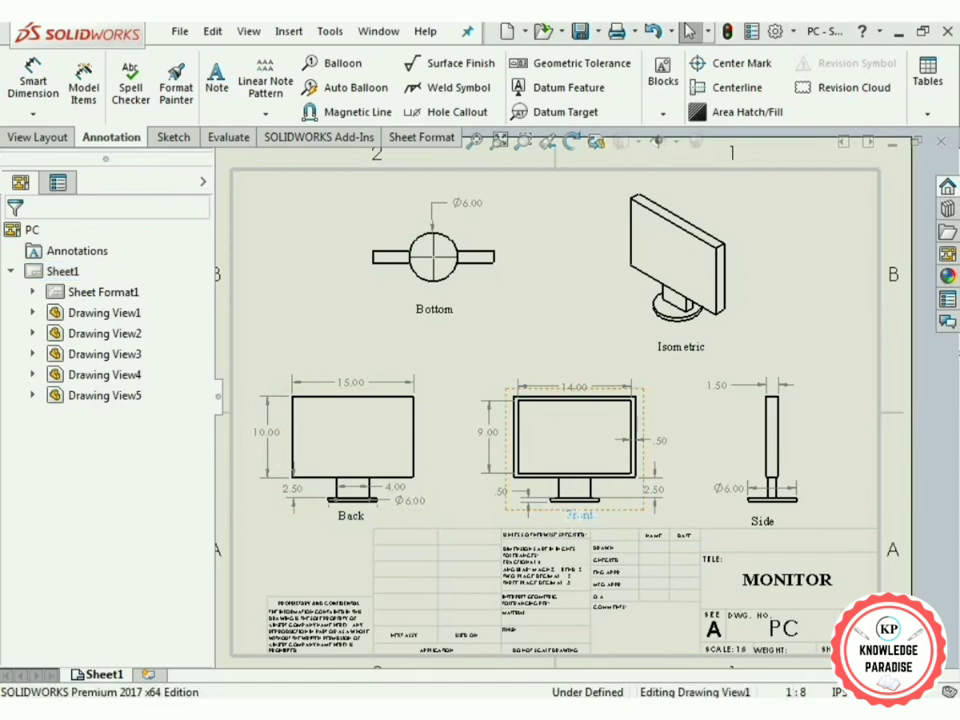
click(784, 515)
click(577, 518)
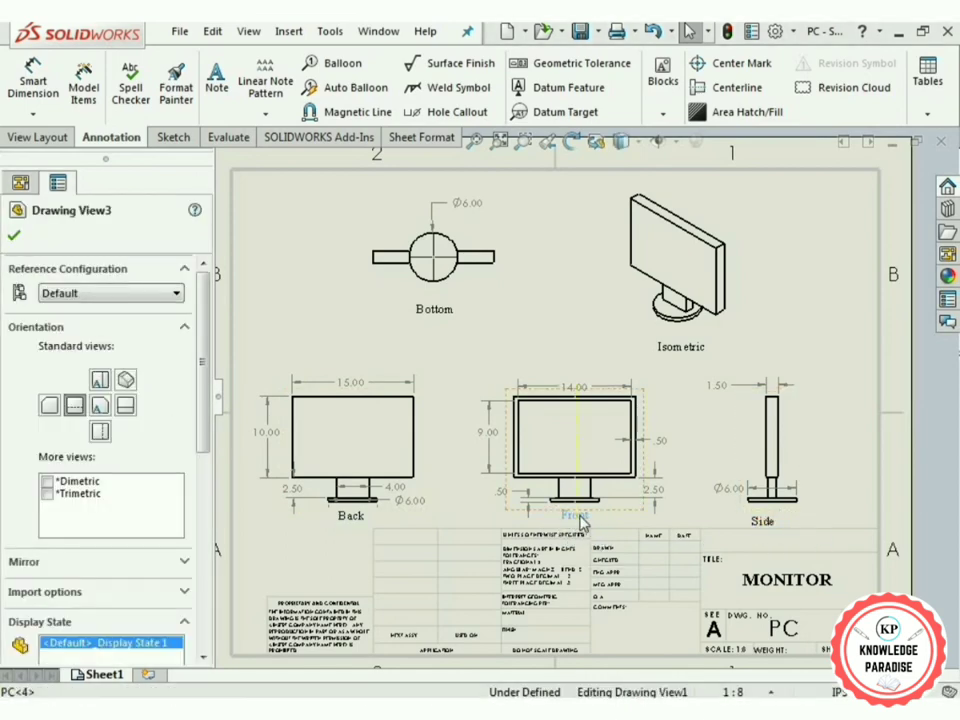
click(585, 519)
click(766, 521)
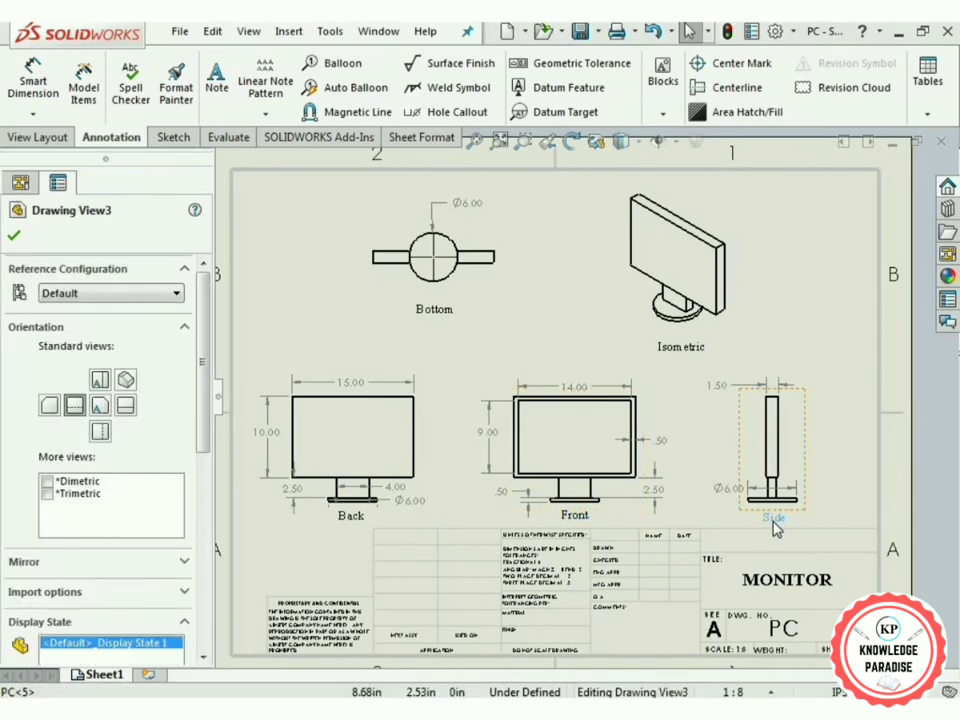
click(775, 522)
click(500, 330)
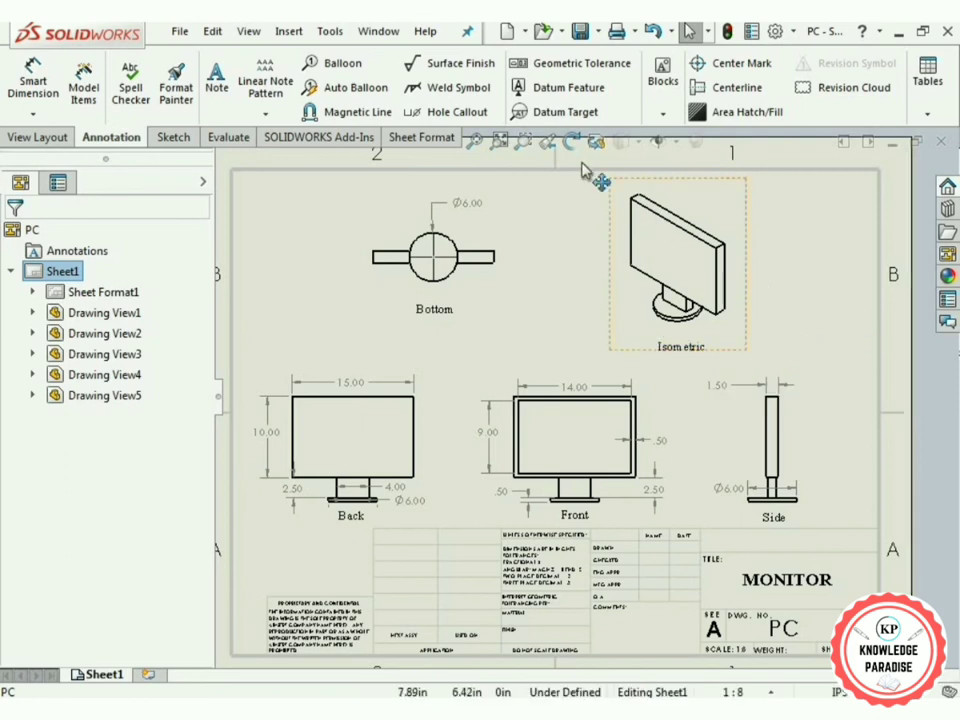
Save the drawing as Monitor in Adobe Portable Document Format (*.pdf).
click(597, 31)
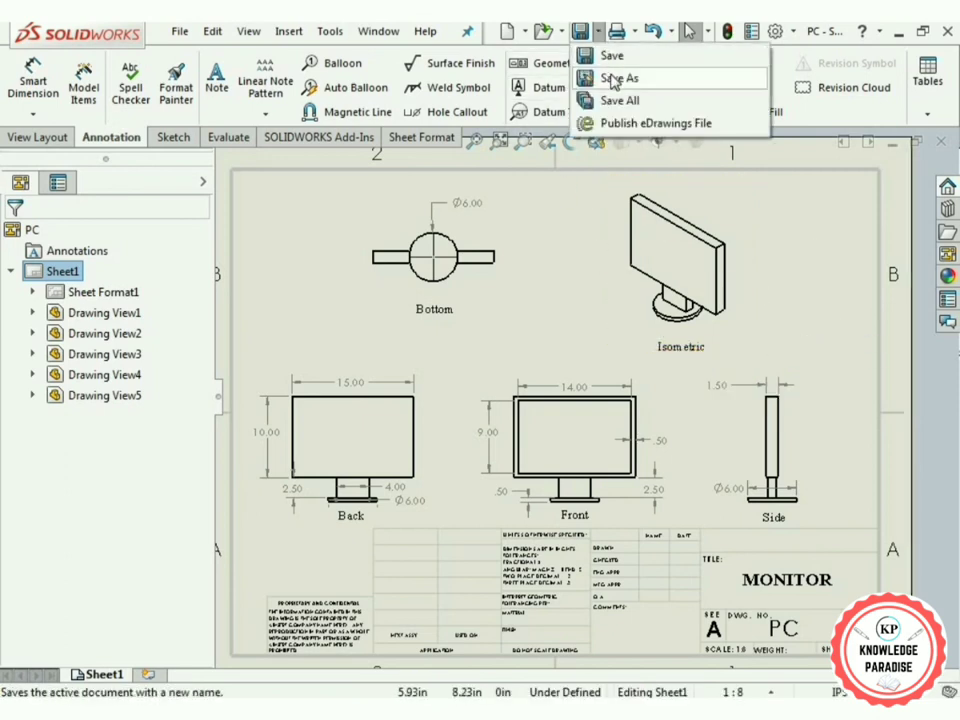
click(615, 77)
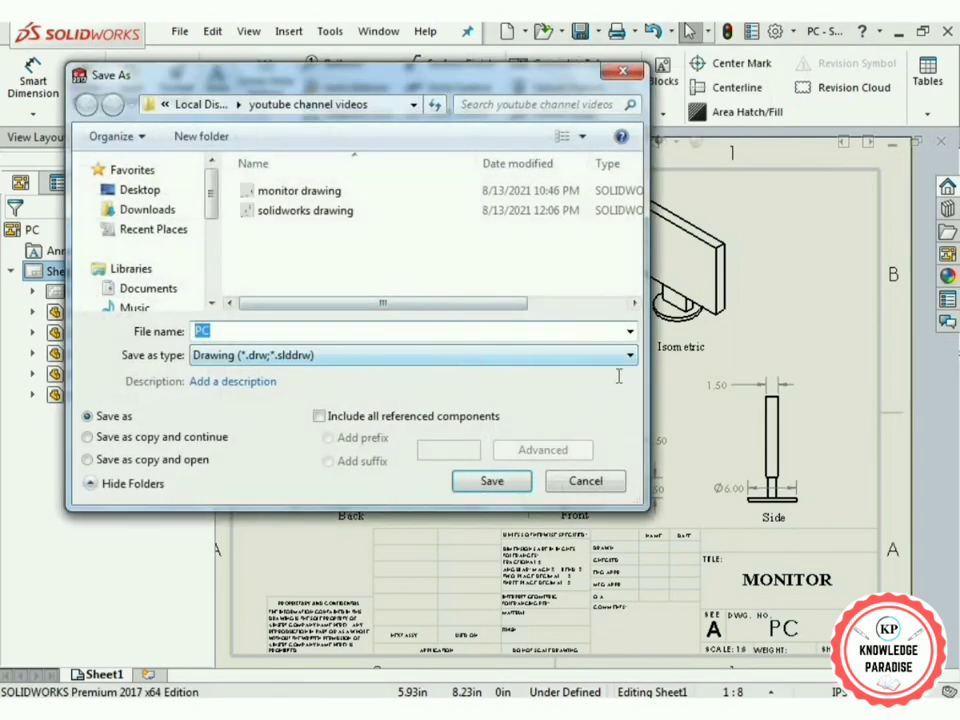
click(593, 366)
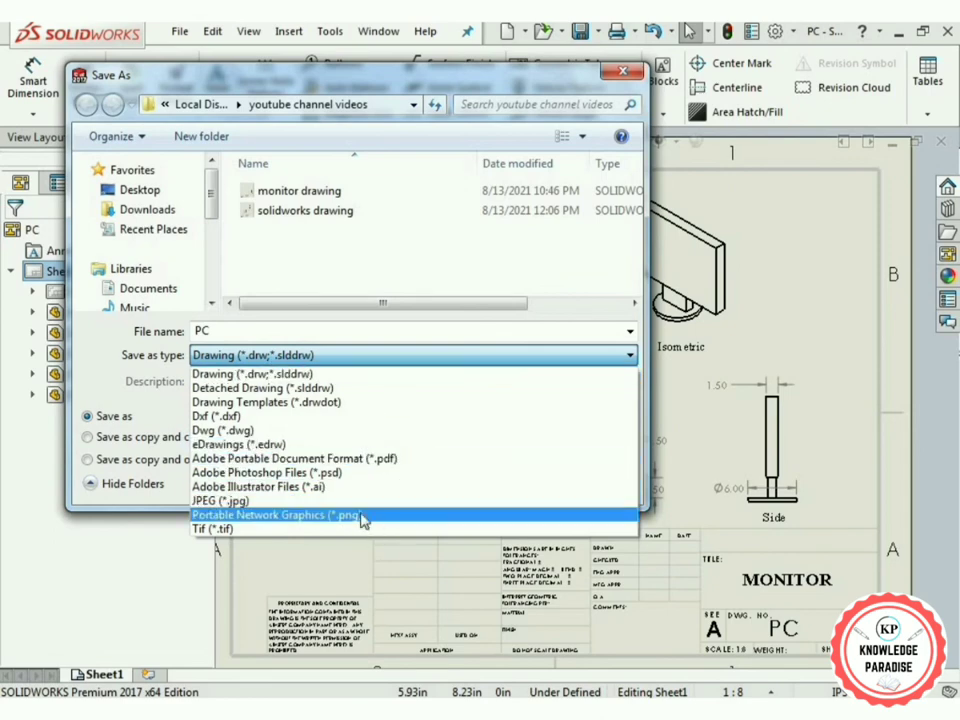
click(415, 462)
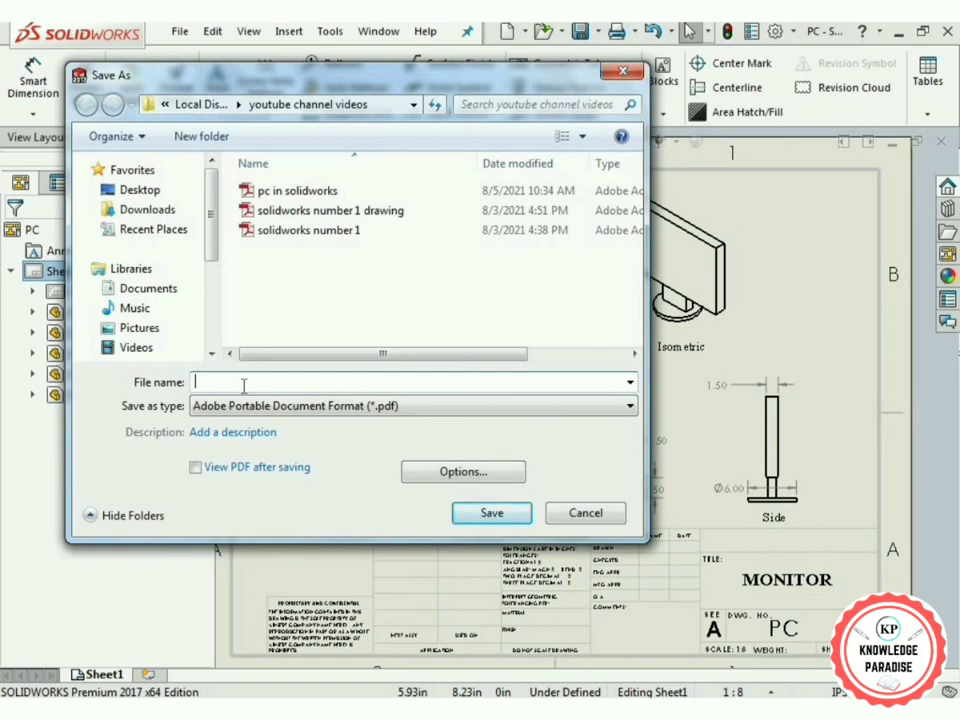
text(Monitor)
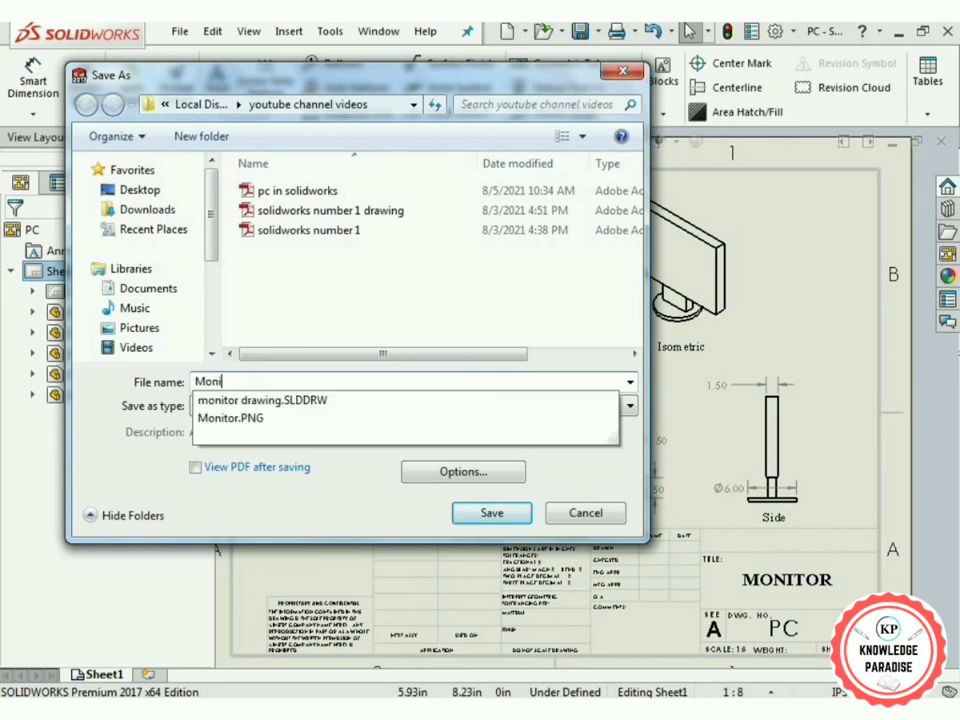
click(491, 512)
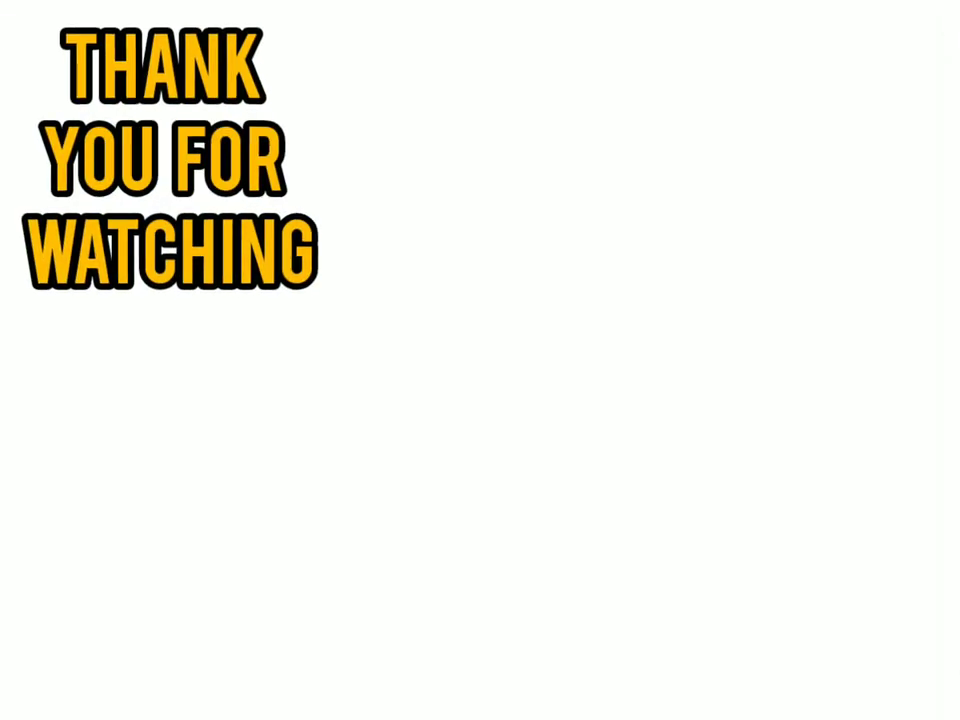